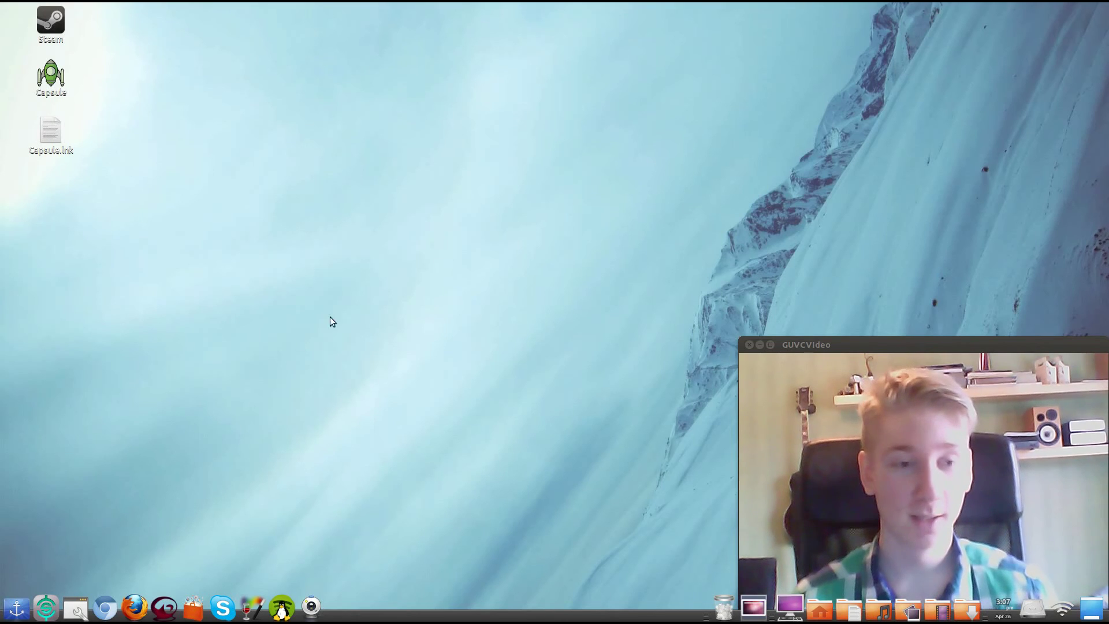
Bring the Firefox window showing the Green Man Gaming storefront back in front of the desktop.
{"action": "left_click", "coordinate": [134, 606]}
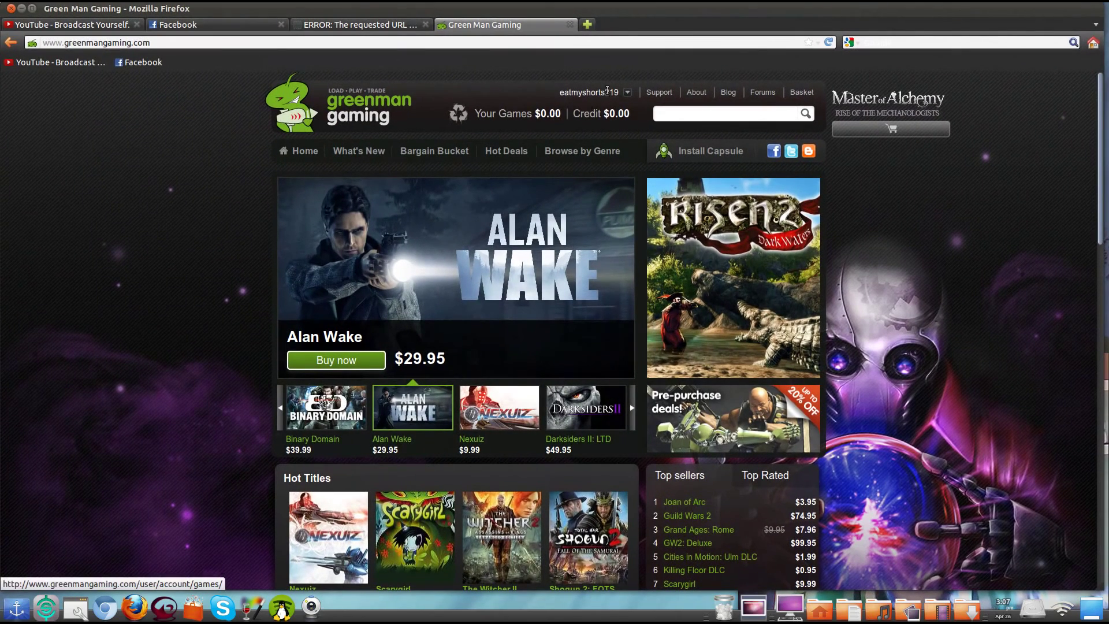
{"action": "left_click", "coordinate": [20, 9]}
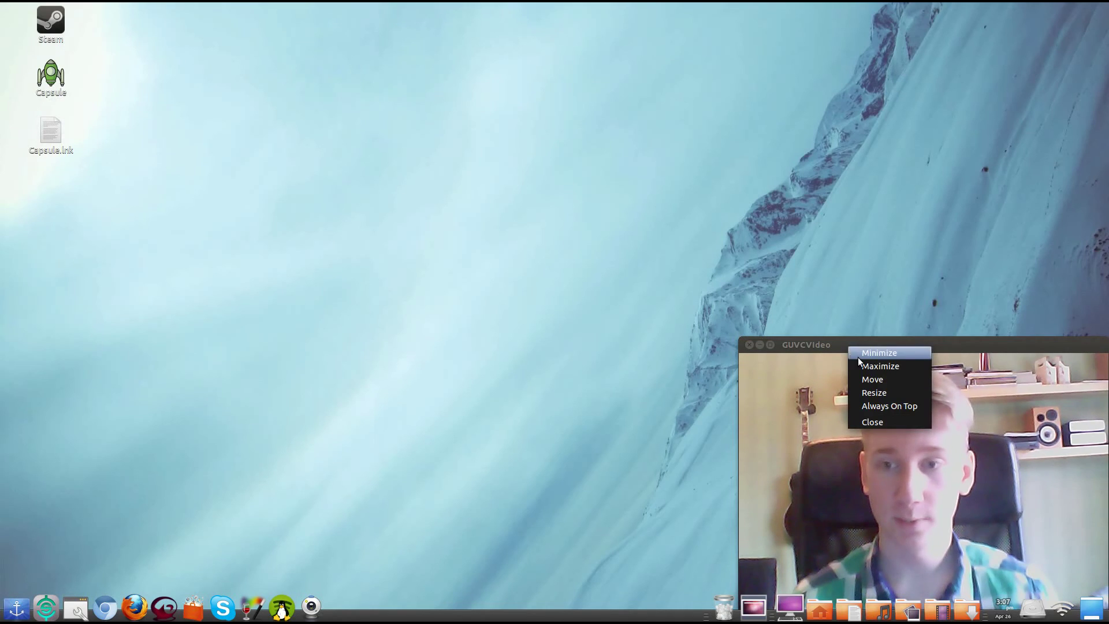
{"action": "left_click", "coordinate": [890, 406]}
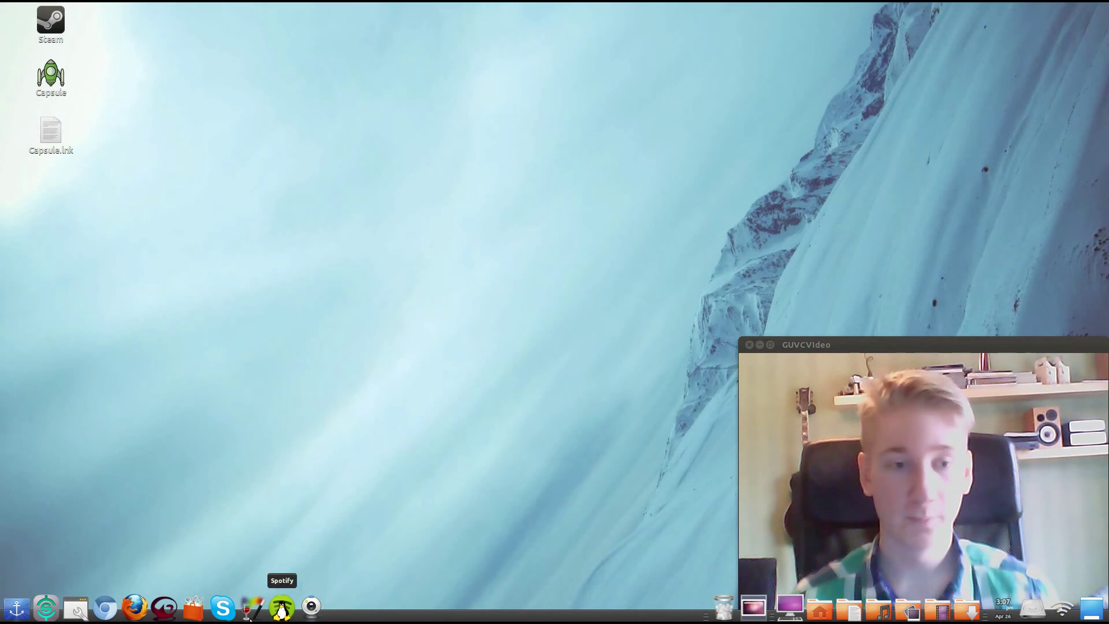
{"action": "left_click", "coordinate": [132, 608]}
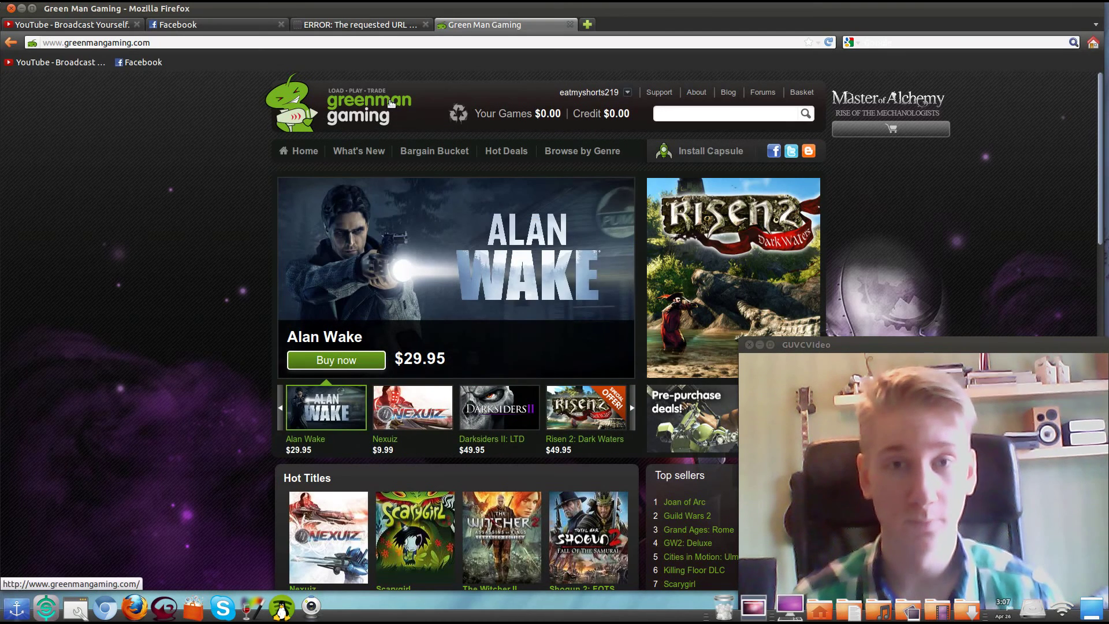
Browse the storefront's game listings, then go to the Install Capsule page.
{"action": "scroll", "coordinate": [838, 156], "scroll_direction": "down", "scroll_amount": 5}
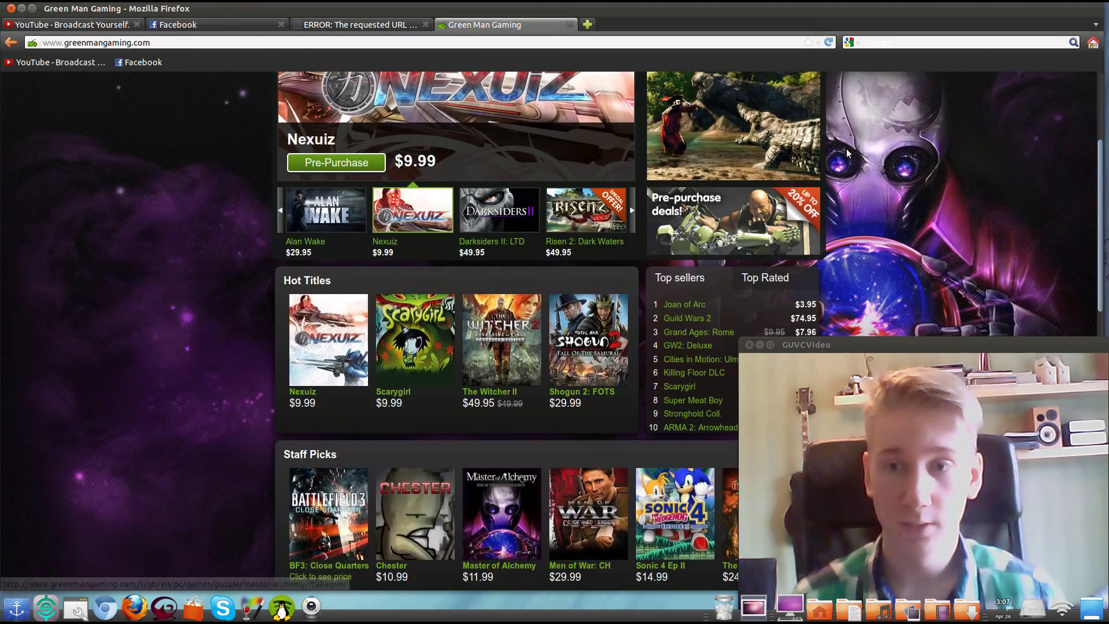
{"action": "scroll", "coordinate": [838, 156], "scroll_direction": "up", "scroll_amount": 2}
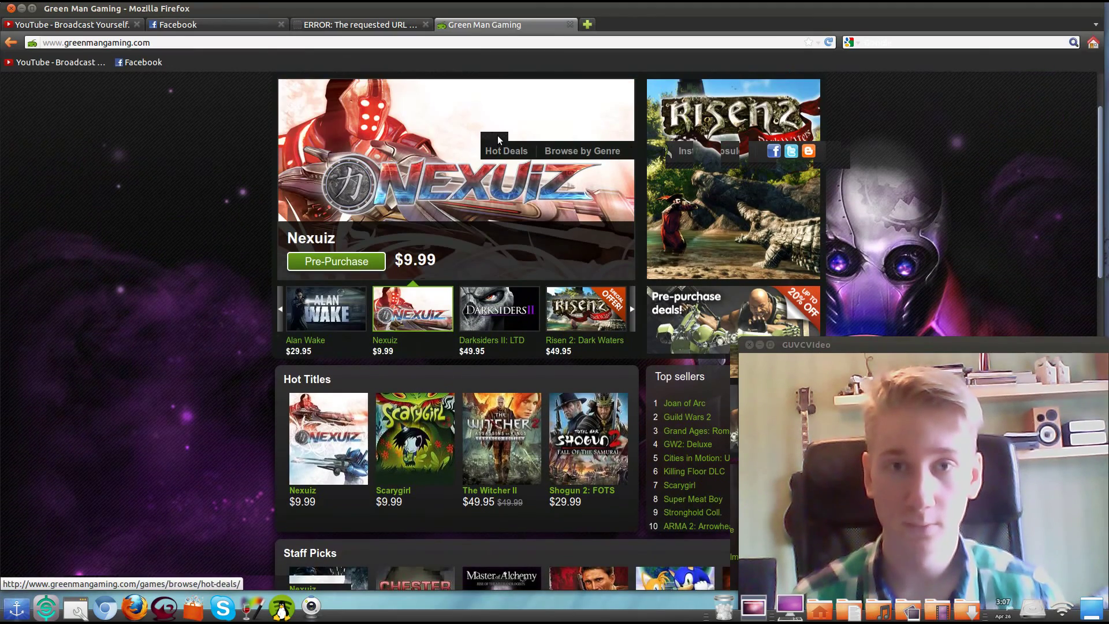
{"action": "scroll", "coordinate": [659, 188], "scroll_direction": "down", "scroll_amount": 9}
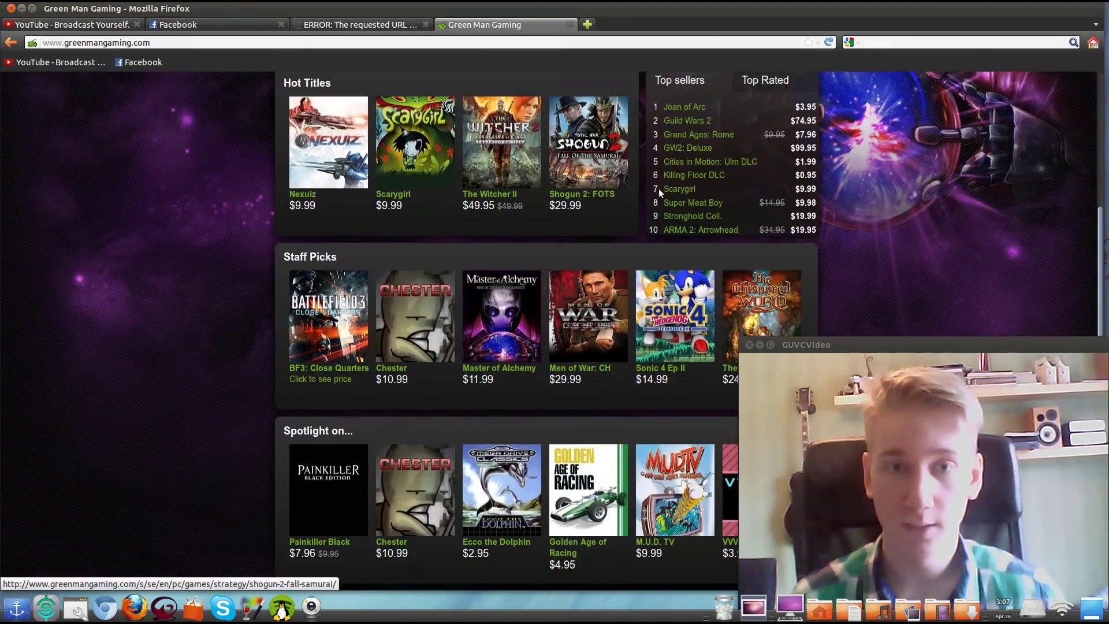
{"action": "scroll", "coordinate": [670, 196], "scroll_direction": "down", "scroll_amount": 13}
{"action": "scroll", "coordinate": [682, 219], "scroll_direction": "up", "scroll_amount": 13}
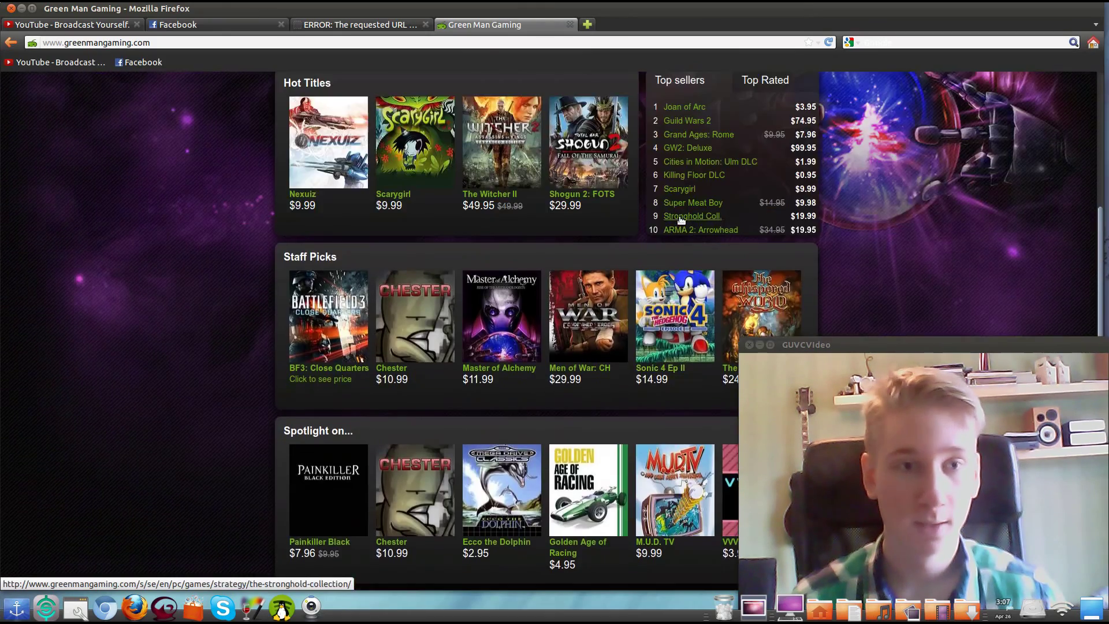
{"action": "scroll", "coordinate": [681, 220], "scroll_direction": "up", "scroll_amount": 12}
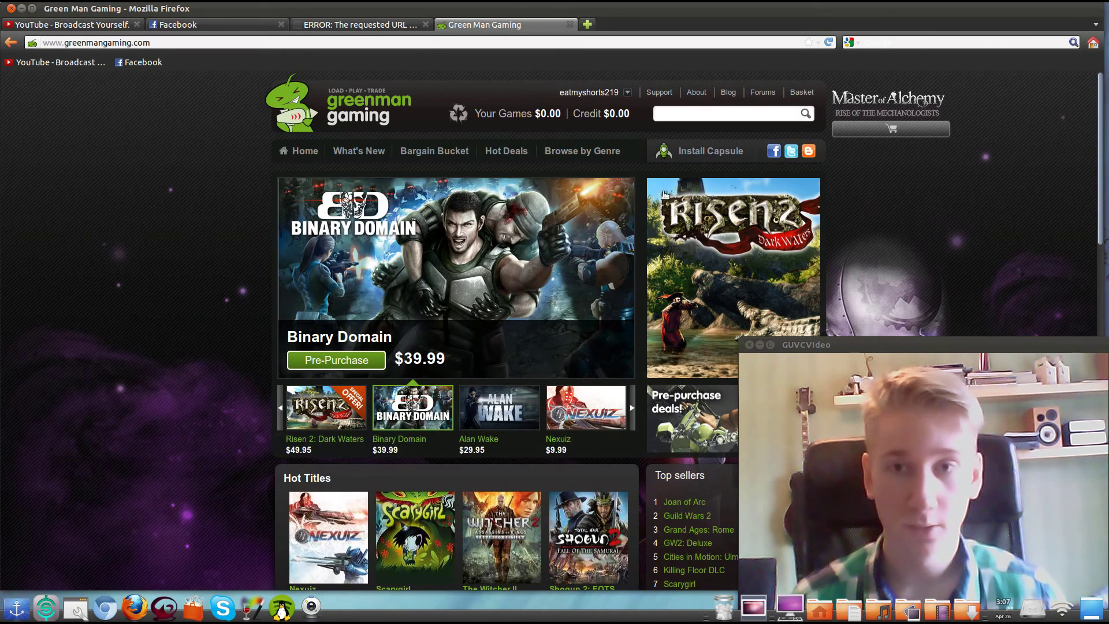
{"action": "left_click", "coordinate": [710, 151]}
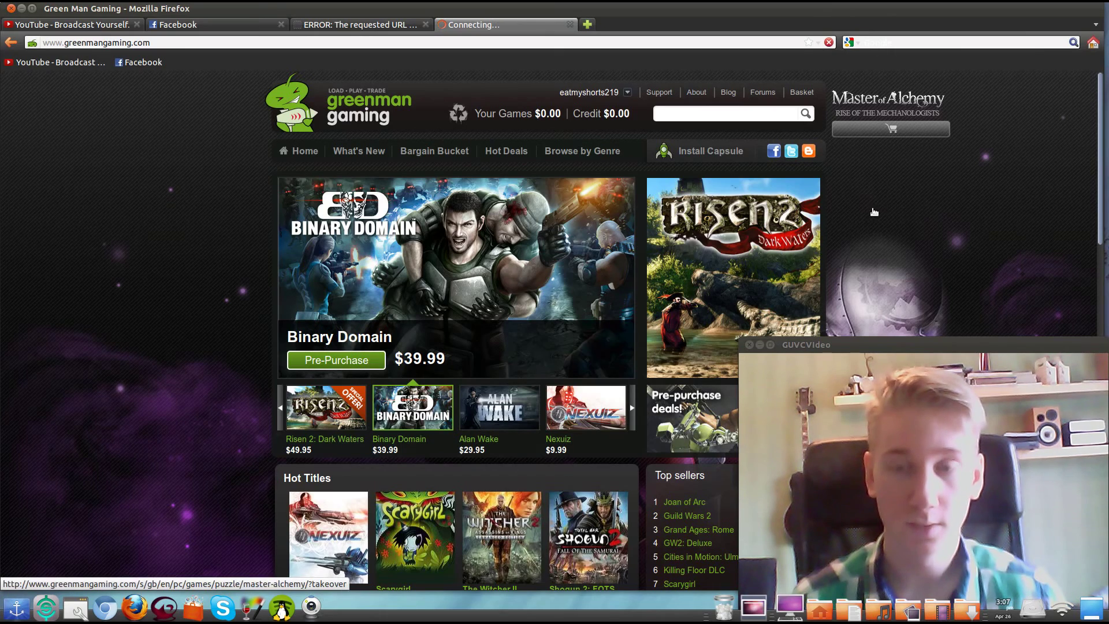
Save the capsulesetup-v2.33.exe installer to disk from the Install Capsule page.
{"action": "scroll", "coordinate": [463, 300], "scroll_direction": "down", "scroll_amount": 5}
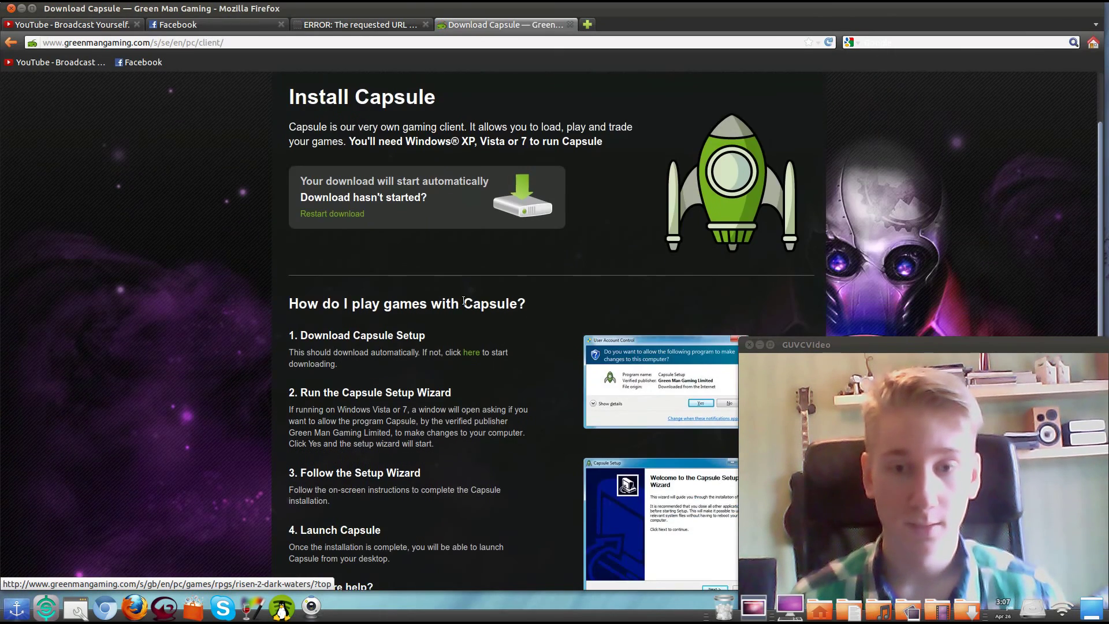
{"action": "scroll", "coordinate": [463, 301], "scroll_direction": "up", "scroll_amount": 3}
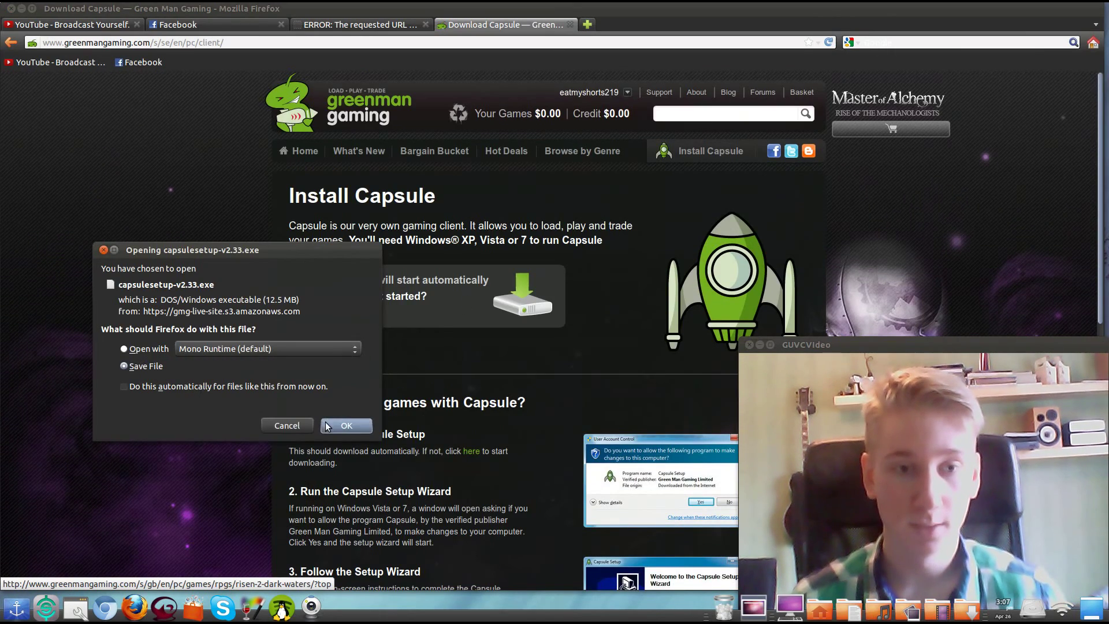
{"action": "left_click", "coordinate": [346, 425]}
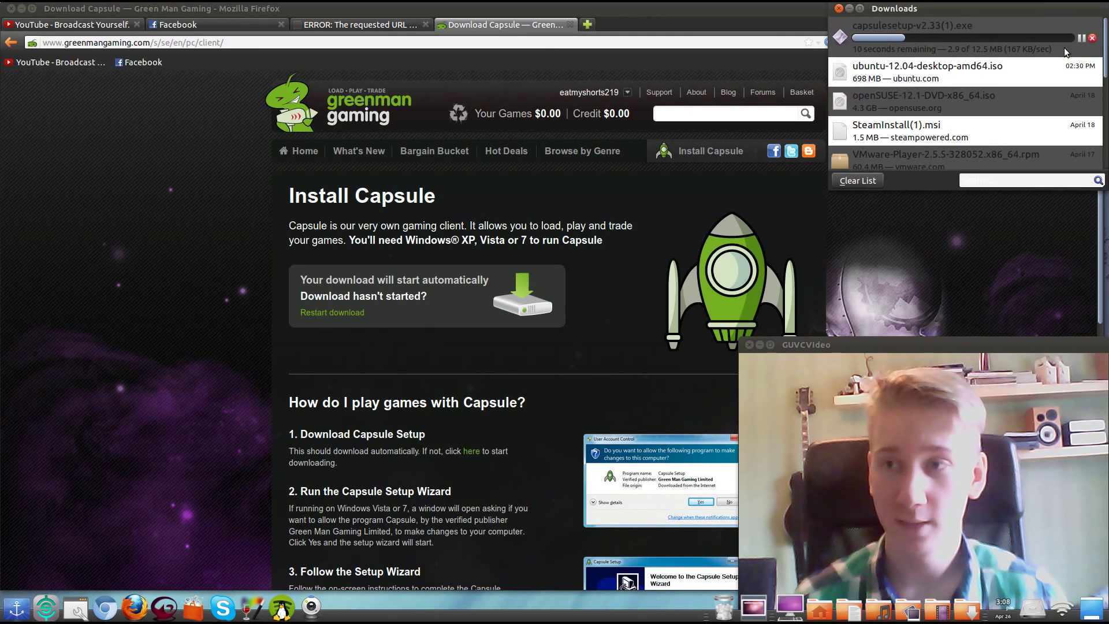
Cancel the duplicate capsulesetup-v2.33(1).exe download in Firefox's Downloads window.
{"action": "left_click", "coordinate": [1092, 38]}
{"action": "right_click", "coordinate": [1035, 45]}
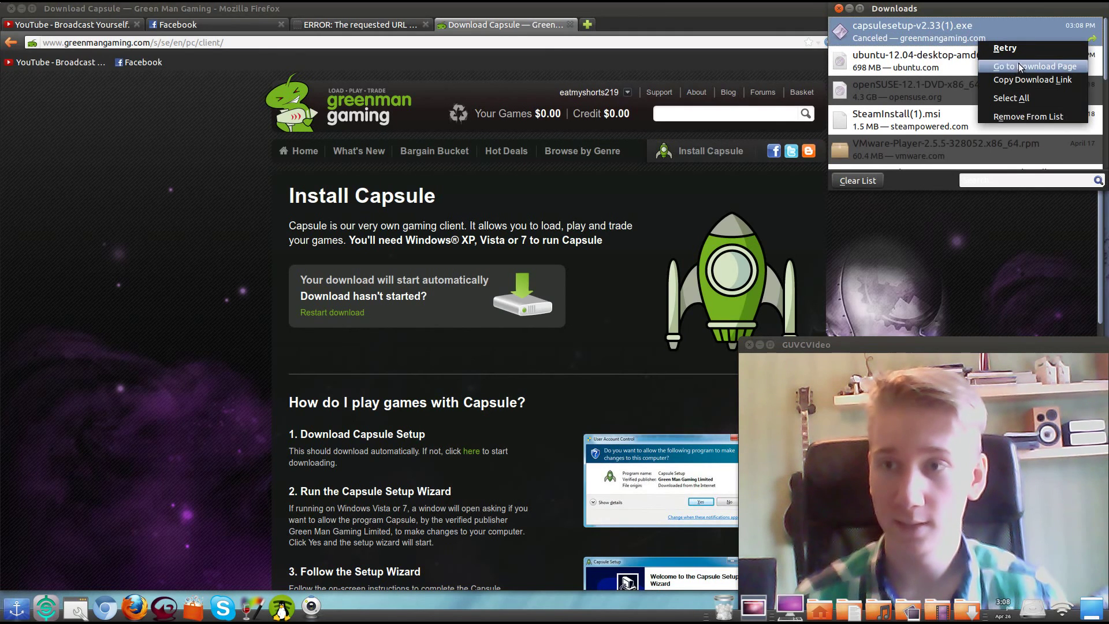
{"action": "left_click", "coordinate": [962, 74]}
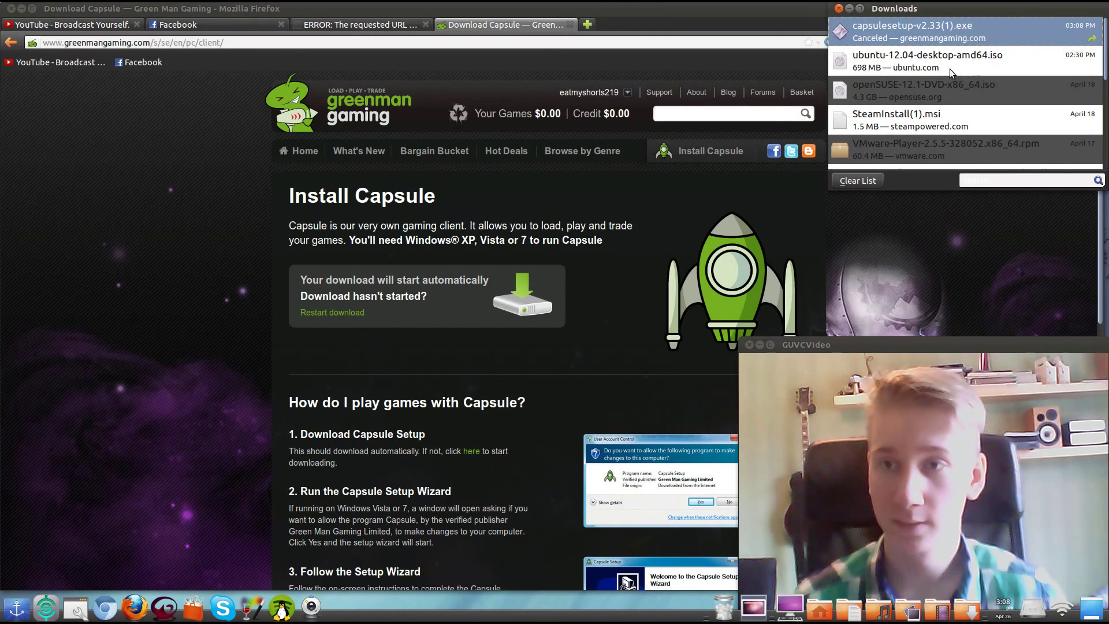
Open the Downloads folder in the file manager via the SteamInstall download entry.
{"action": "right_click", "coordinate": [939, 122]}
{"action": "left_click", "coordinate": [954, 127]}
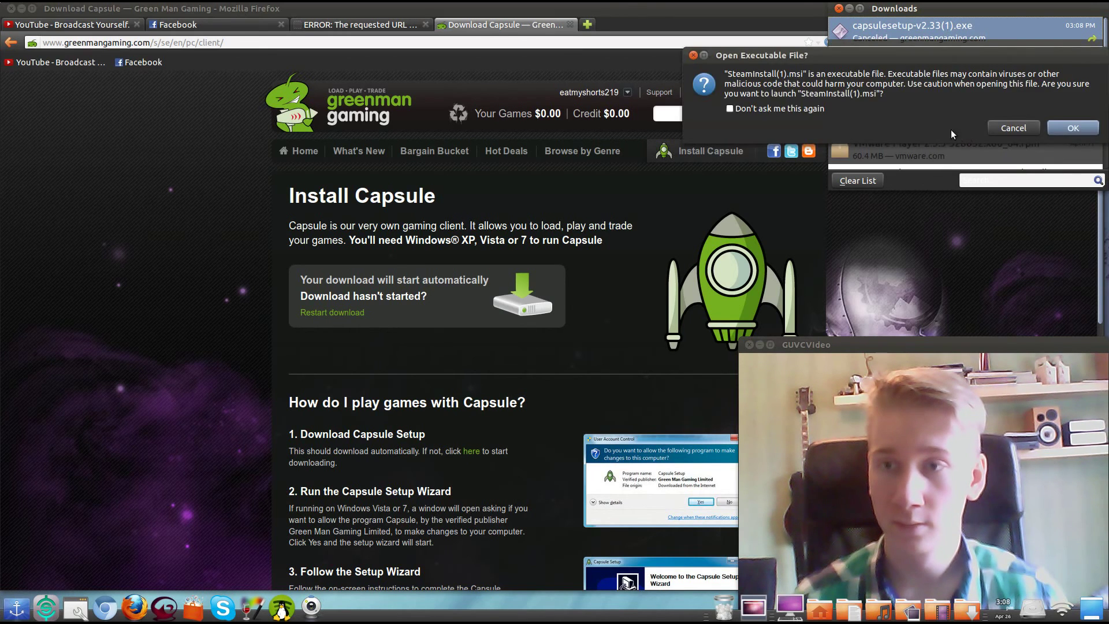
{"action": "left_click", "coordinate": [1014, 128]}
{"action": "right_click", "coordinate": [963, 132]}
{"action": "left_click", "coordinate": [1014, 146]}
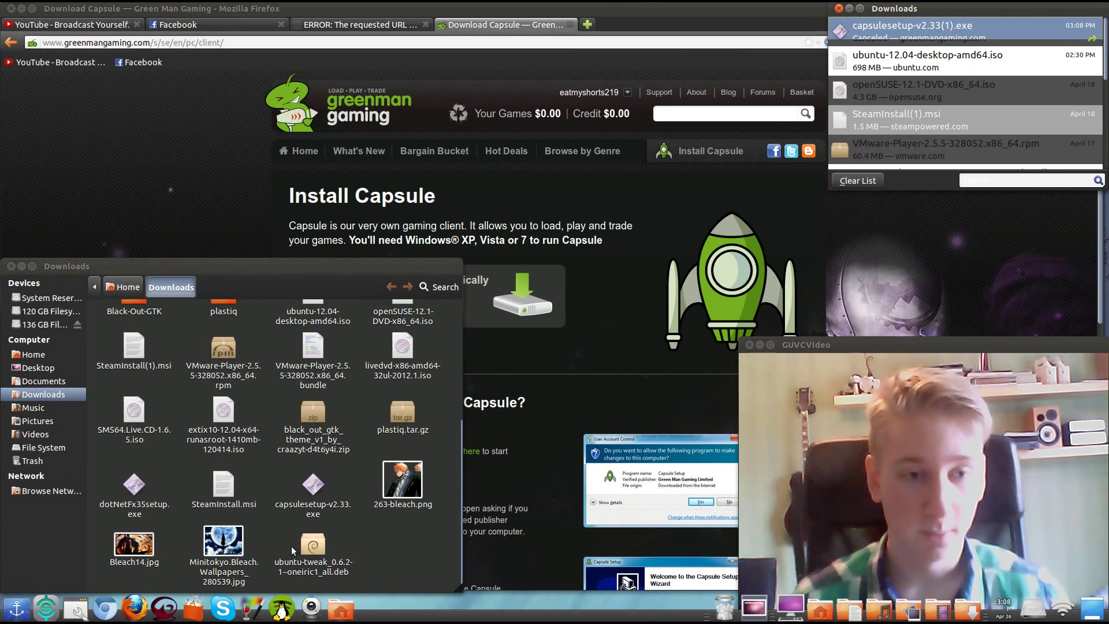
{"action": "right_click", "coordinate": [317, 486]}
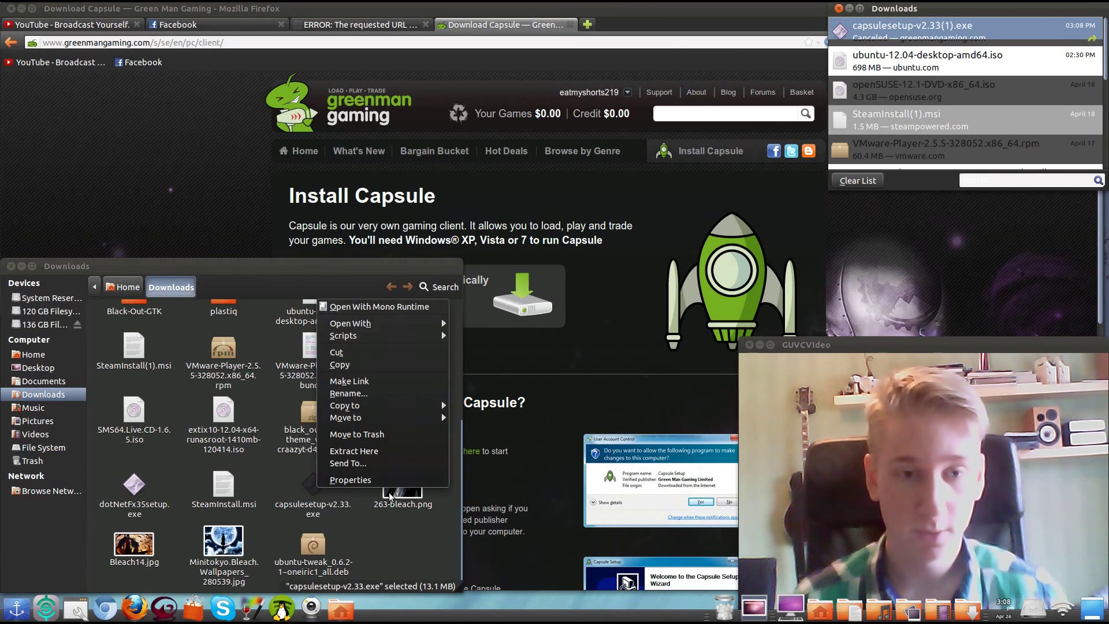
{"action": "left_click", "coordinate": [359, 480]}
{"action": "left_click", "coordinate": [428, 172]}
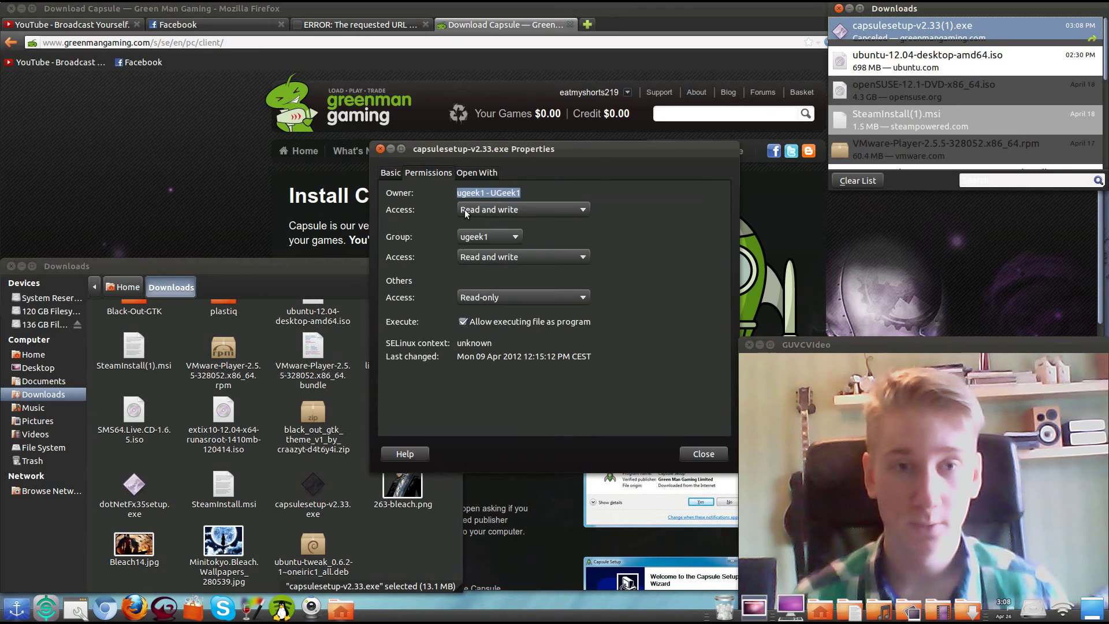
{"action": "left_click", "coordinate": [398, 172]}
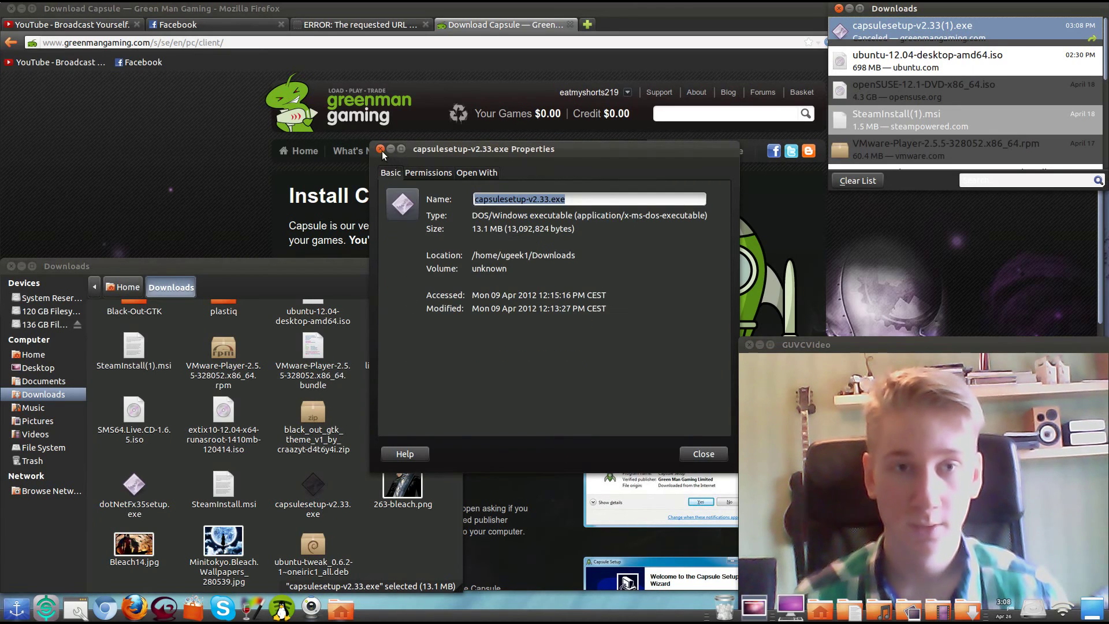
{"action": "left_click", "coordinate": [381, 149]}
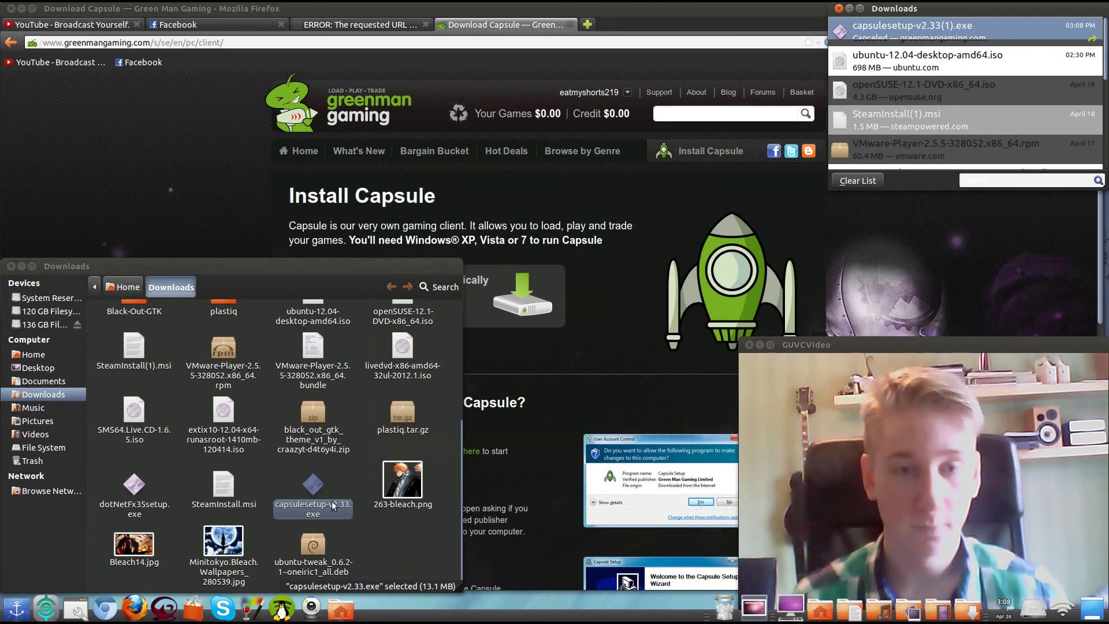
{"action": "key", "text": "ctrl+space"}
{"action": "type", "text": "term"}
{"action": "key", "text": "Return"}
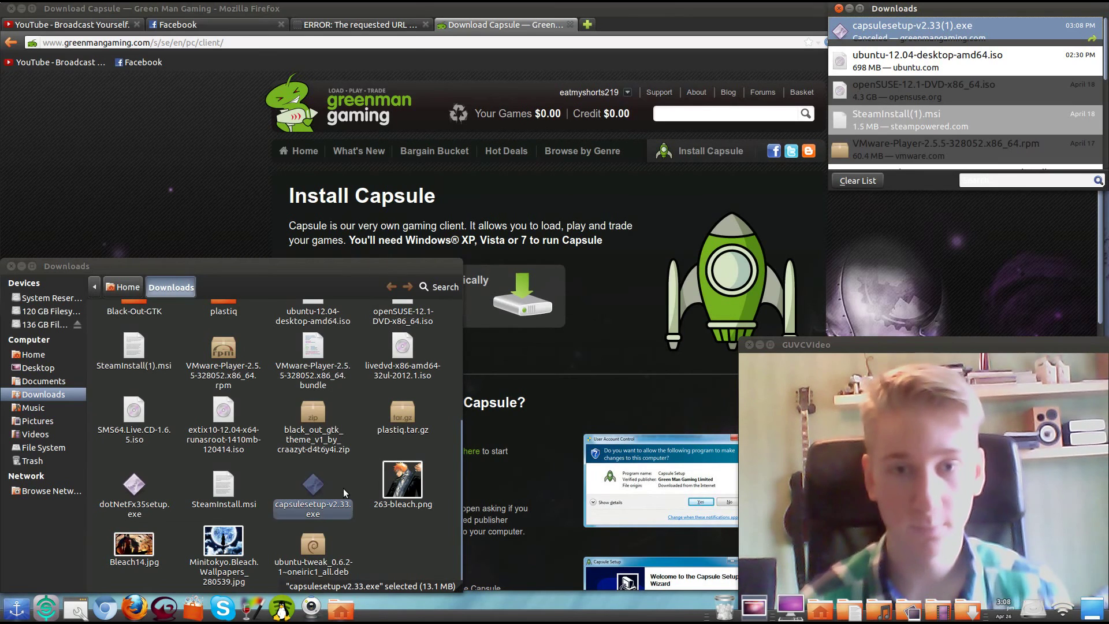
{"action": "type", "text": "sudo "}
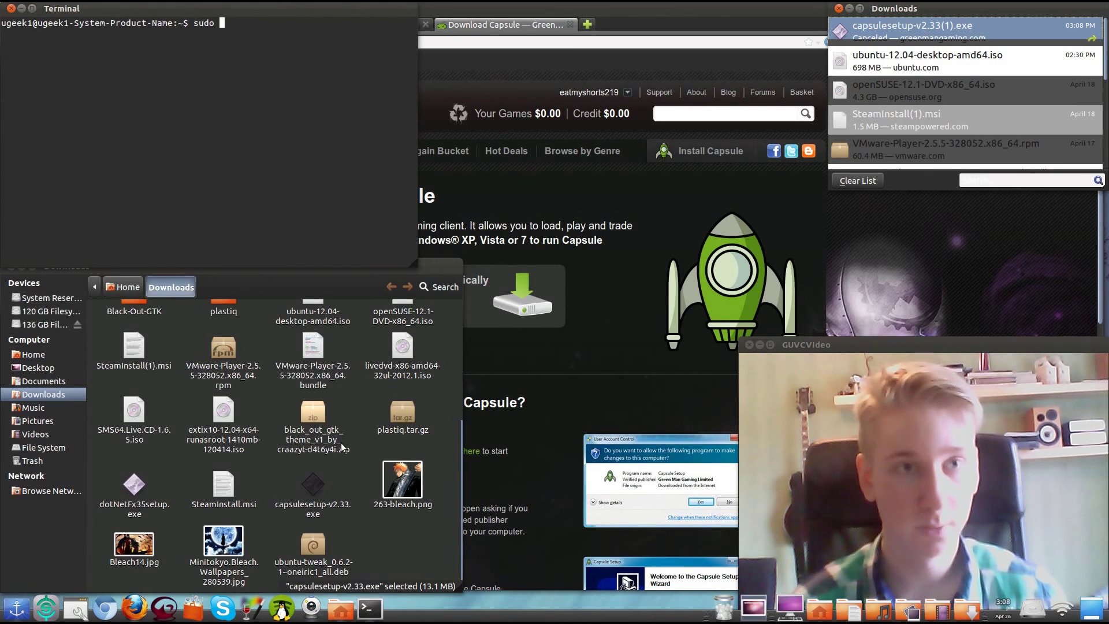
{"action": "type", "text": "apt-get inst"}
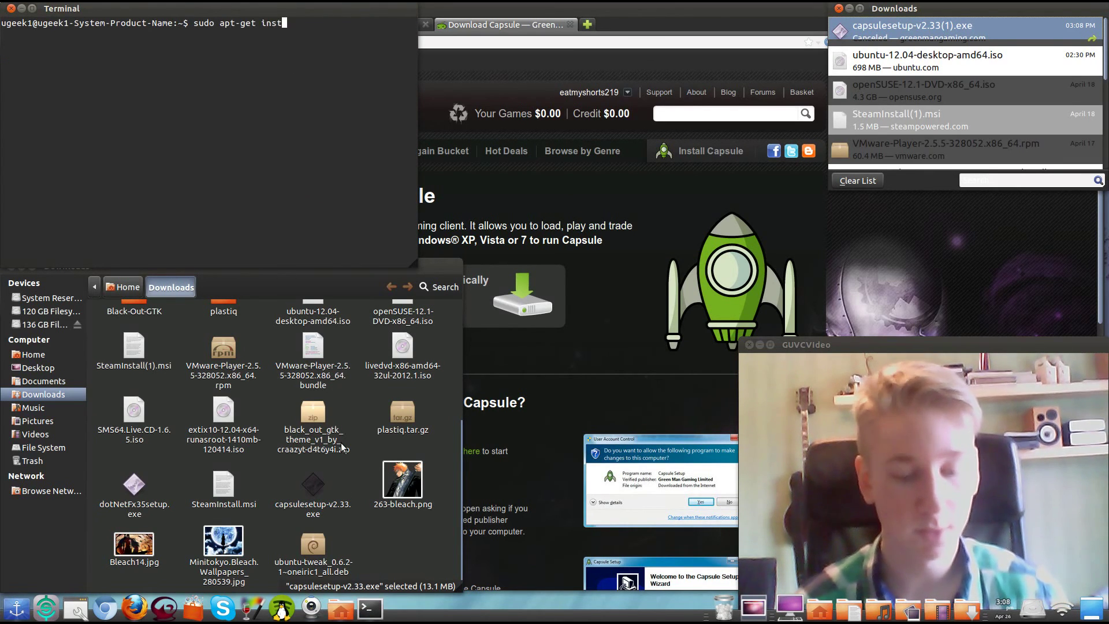
{"action": "type", "text": "all wine"}
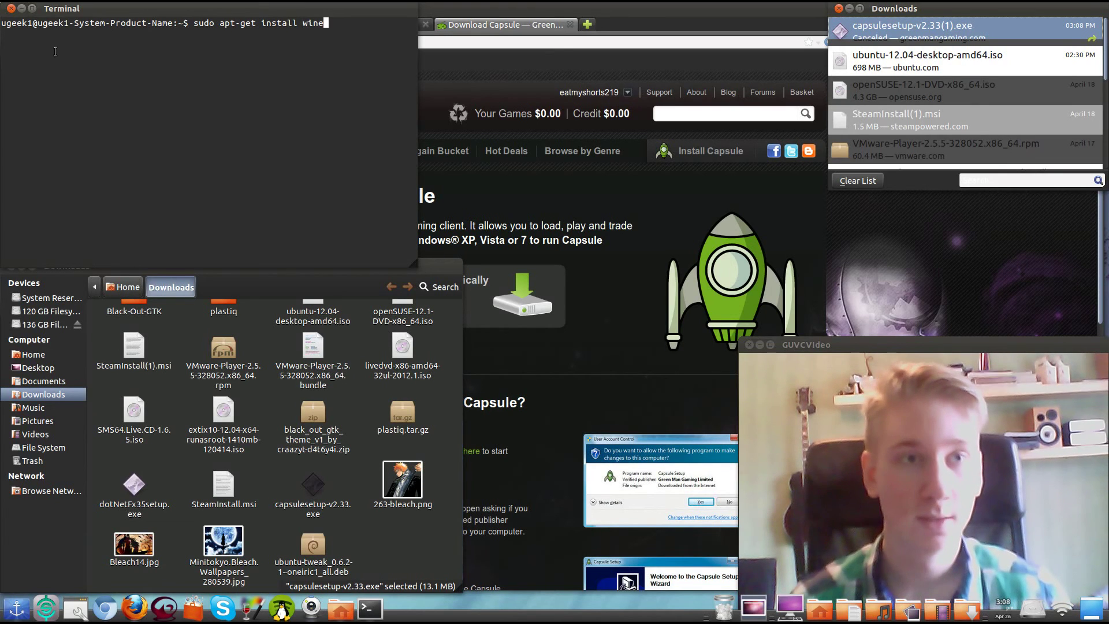
{"action": "left_click", "coordinate": [11, 8]}
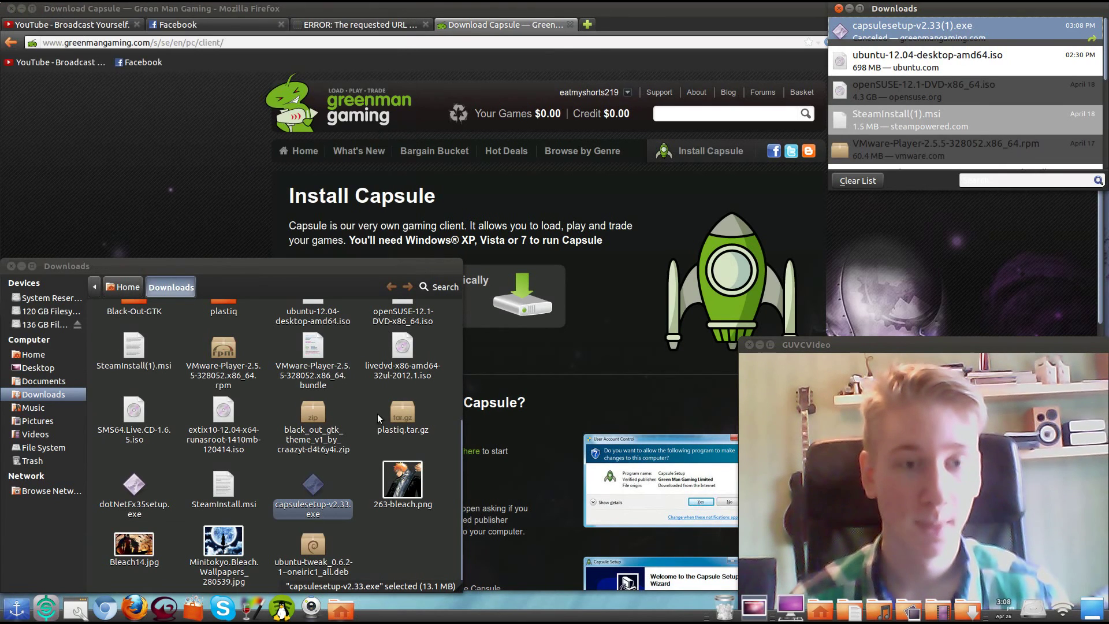
Close the Nautilus Downloads window without launching capsulesetup-v2.33.exe.
{"action": "right_click", "coordinate": [338, 483]}
{"action": "mouse_move", "coordinate": [373, 322]}
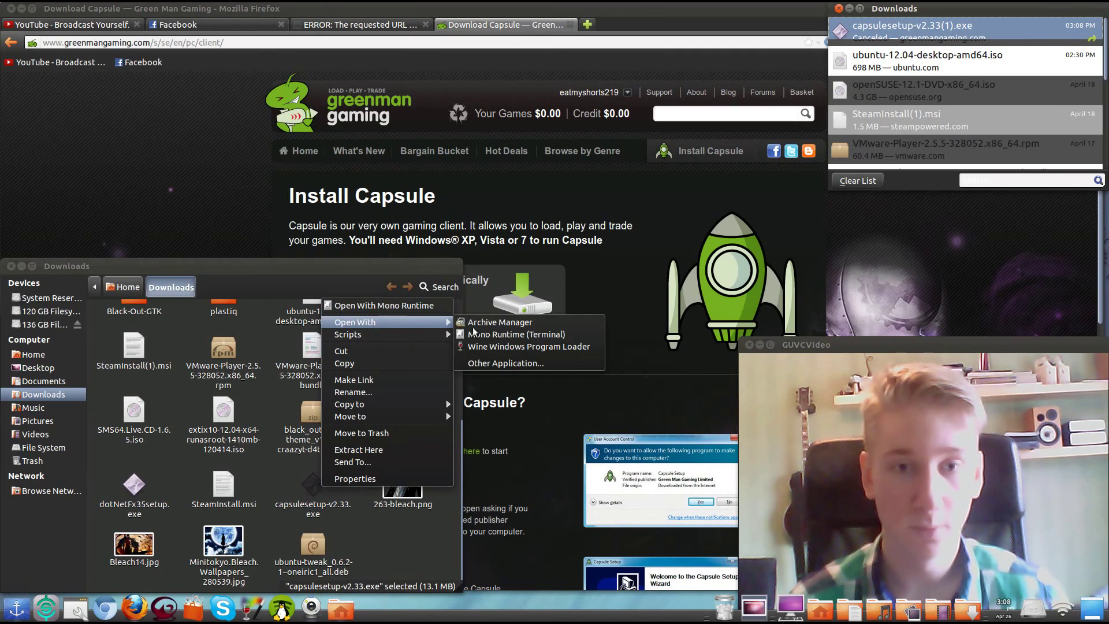
{"action": "left_click", "coordinate": [394, 543]}
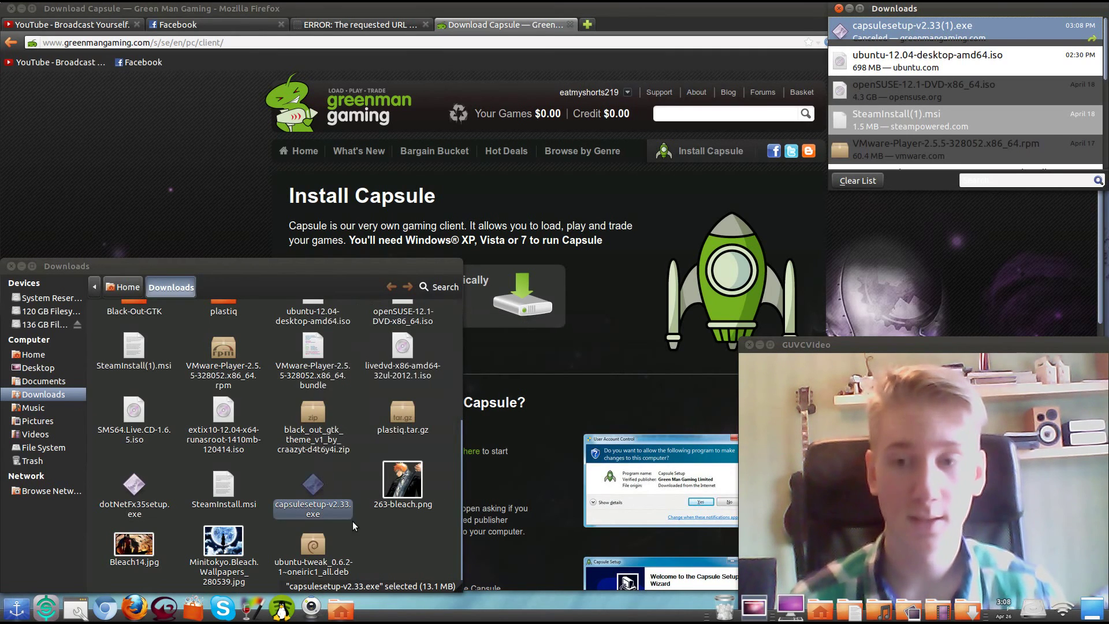
{"action": "left_click", "coordinate": [13, 268]}
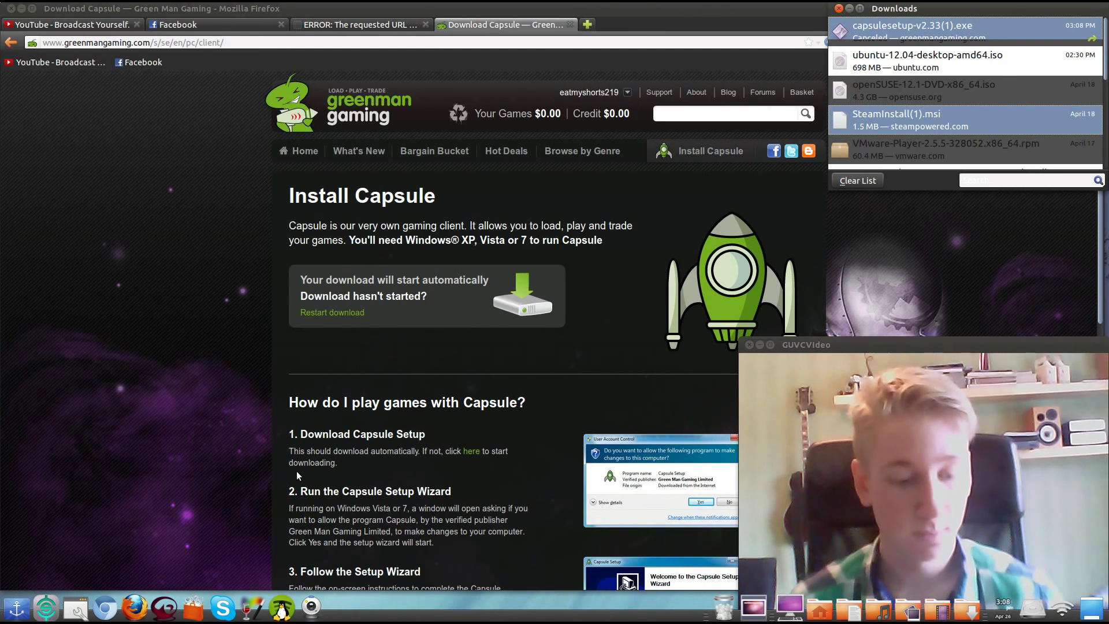
Run Capsule by searching 'capsule' in the Synapse launcher.
{"action": "key", "text": "ctrl+space"}
{"action": "type", "text": "capsule"}
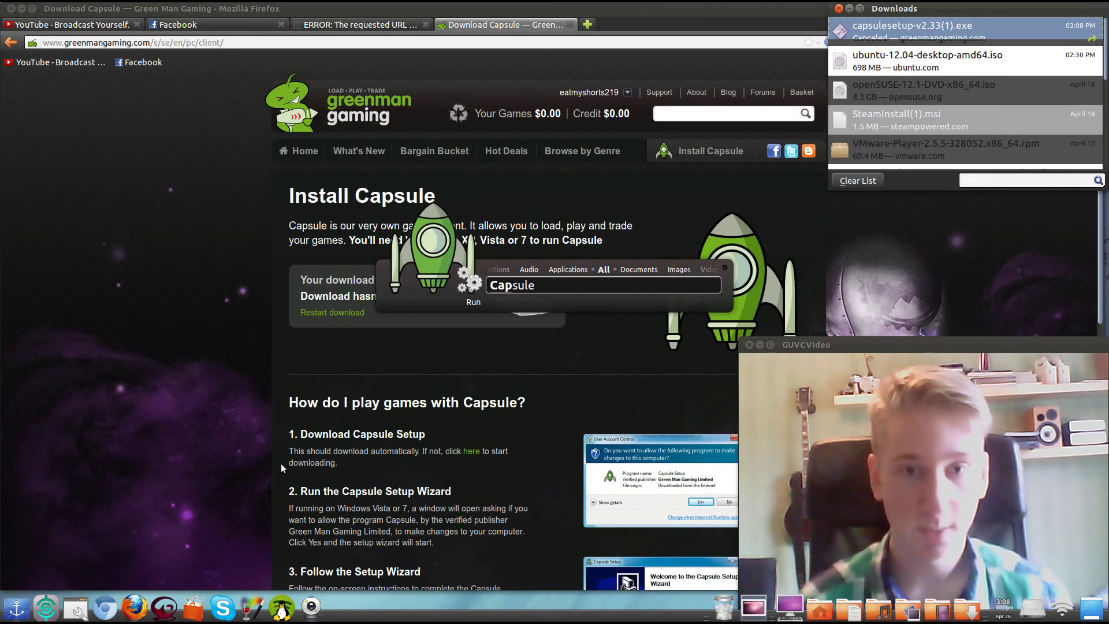
{"action": "key", "text": "Return"}
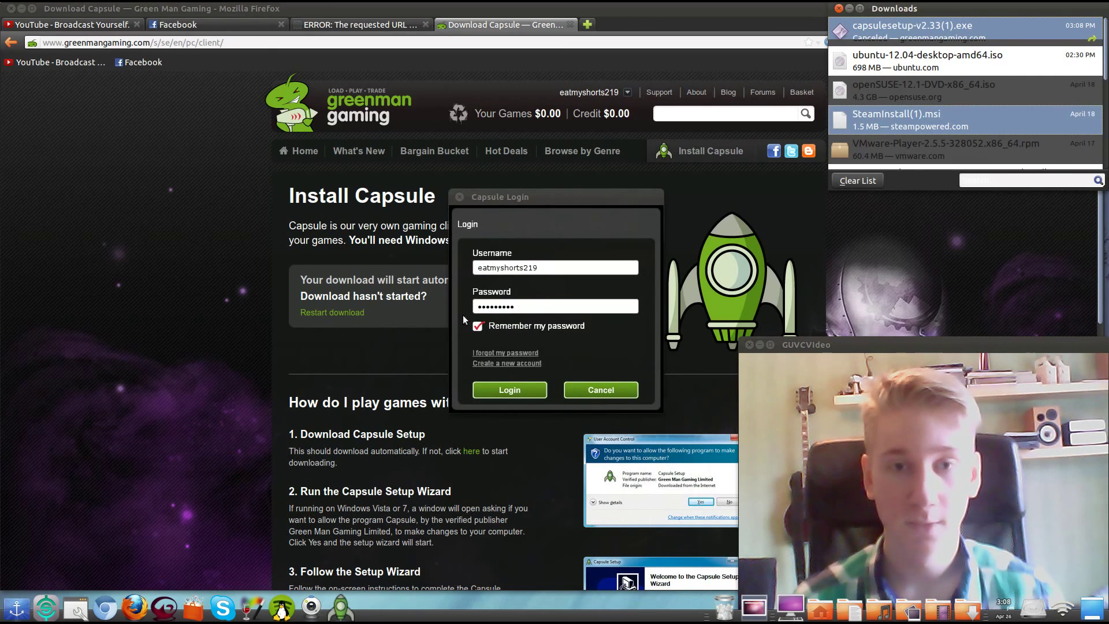
Log in to Capsule with the saved credentials and load the Games library showing Batman: Arkham City.
{"action": "left_click", "coordinate": [510, 389]}
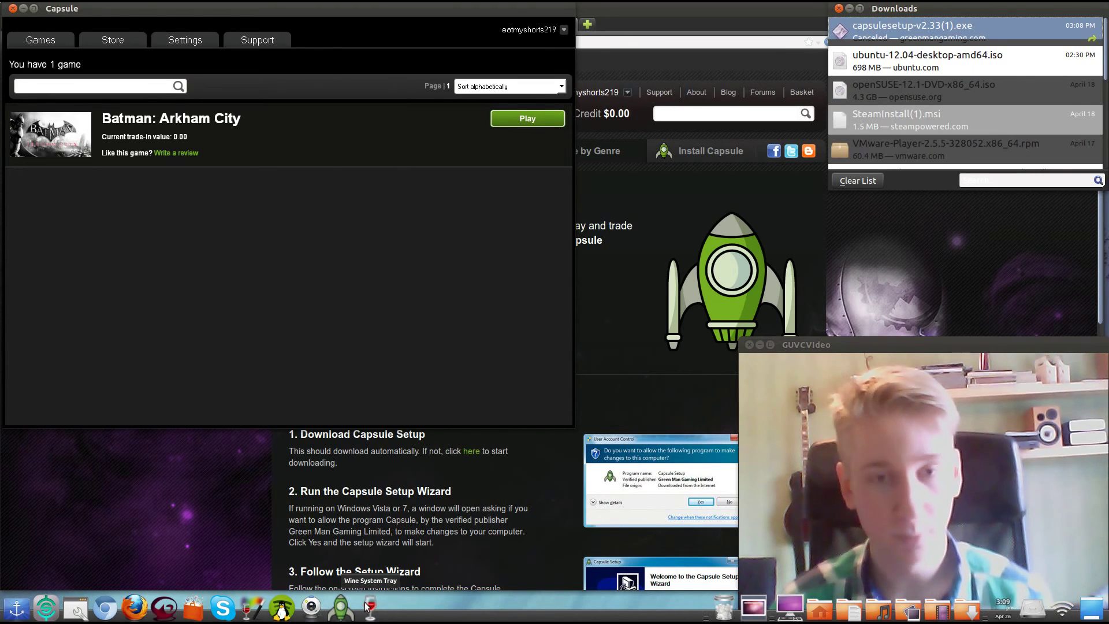
Launch Winetricks by searching 'wine' in Synapse.
{"action": "key", "text": "ctrl+space"}
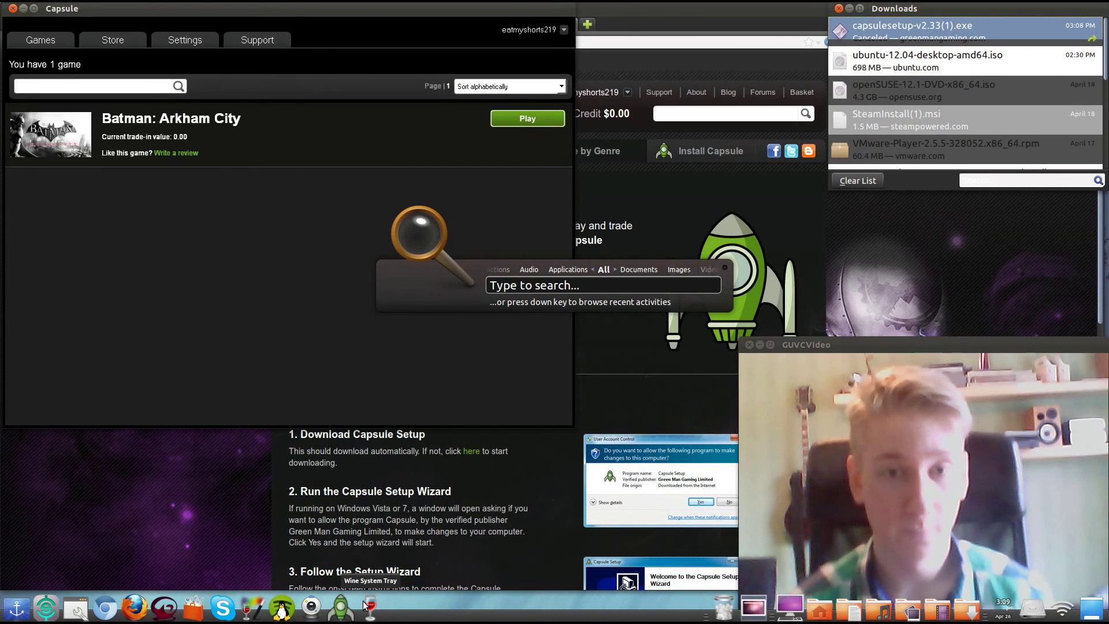
{"action": "type", "text": "wine"}
{"action": "key", "text": "Return"}
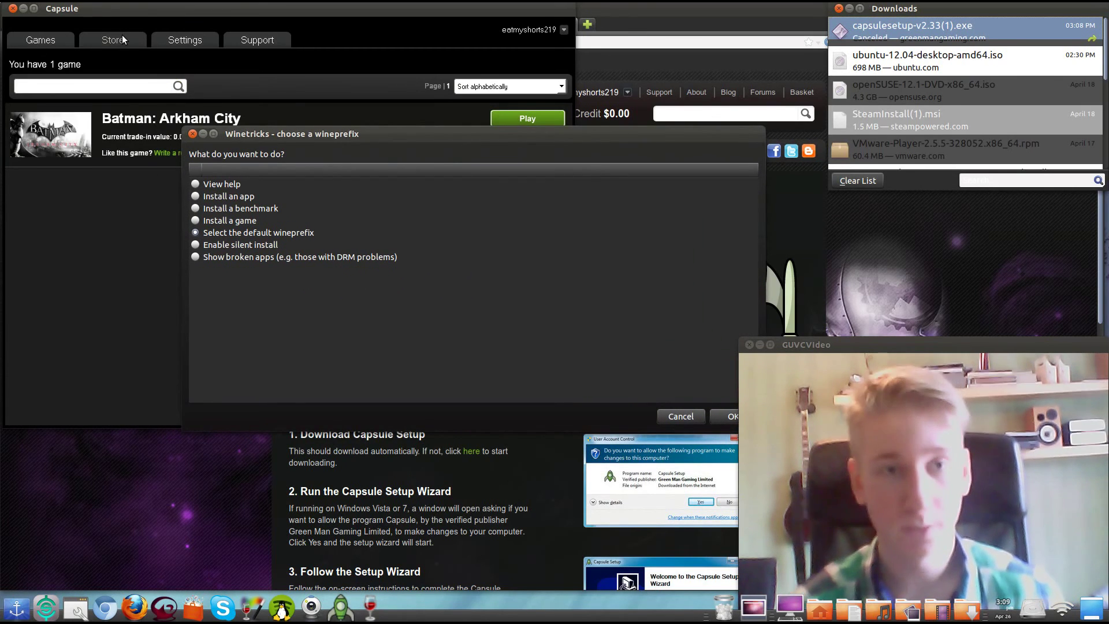
Briefly open and close a Terminal, then confirm the default wineprefix /home/ugeek1/.wine in Winetricks.
{"action": "key", "text": "ctrl+space"}
{"action": "type", "text": "terminal"}
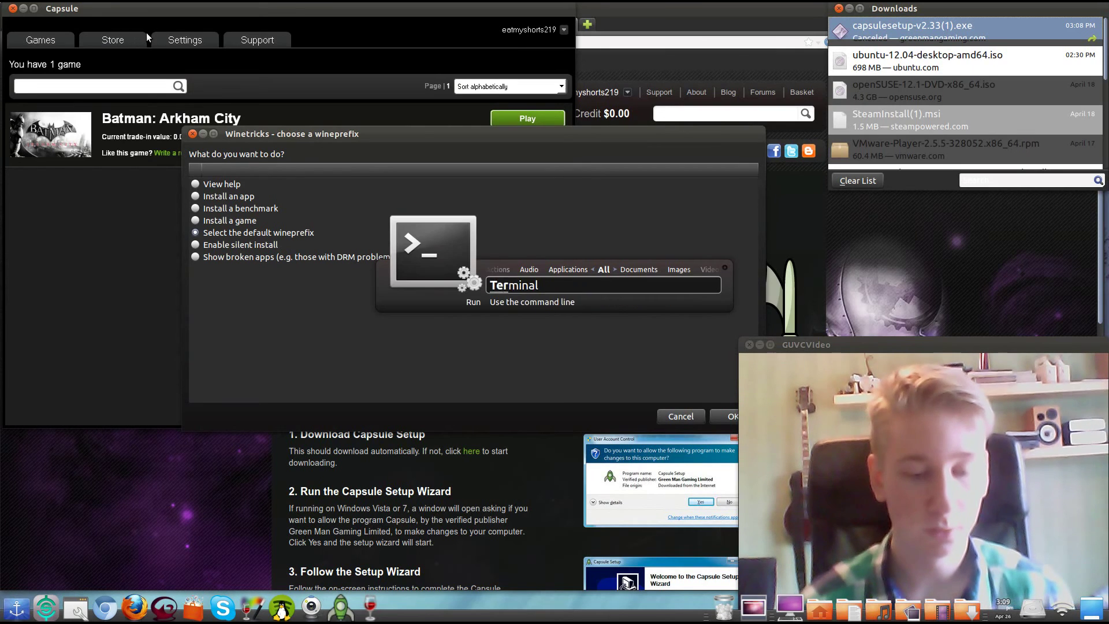
{"action": "key", "text": "Return"}
{"action": "type", "text": "winetricks"}
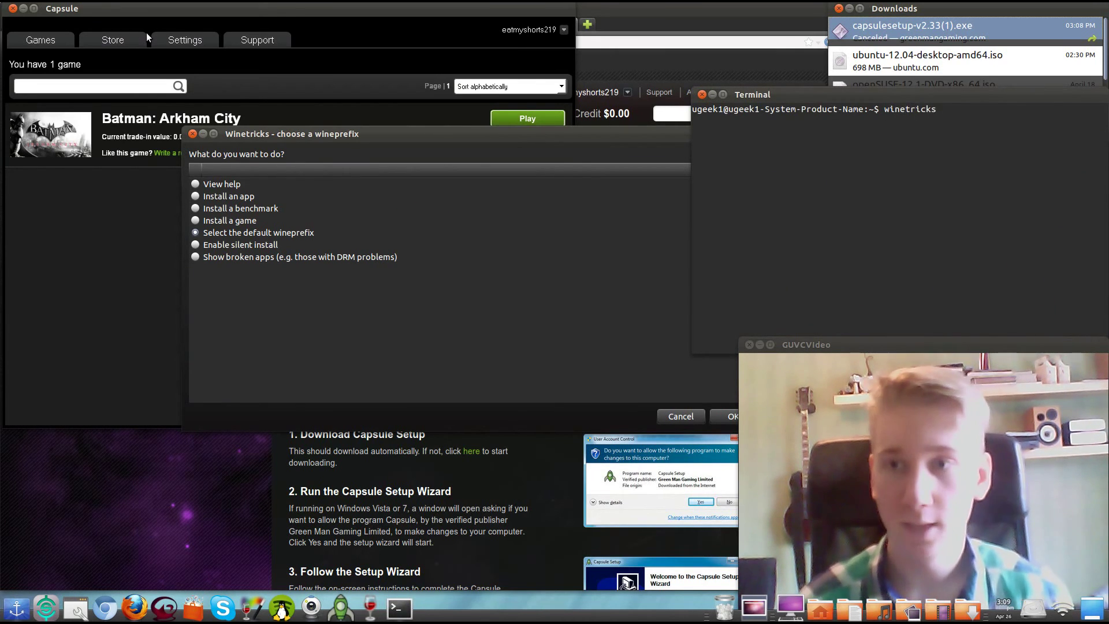
{"action": "key", "text": "BackSpace"}
{"action": "key", "text": "BackSpace"}
{"action": "key", "text": "BackSpace"}
{"action": "key", "text": "BackSpace"}
{"action": "key", "text": "BackSpace"}
{"action": "key", "text": "BackSpace"}
{"action": "key", "text": "BackSpace"}
{"action": "key", "text": "BackSpace"}
{"action": "key", "text": "BackSpace"}
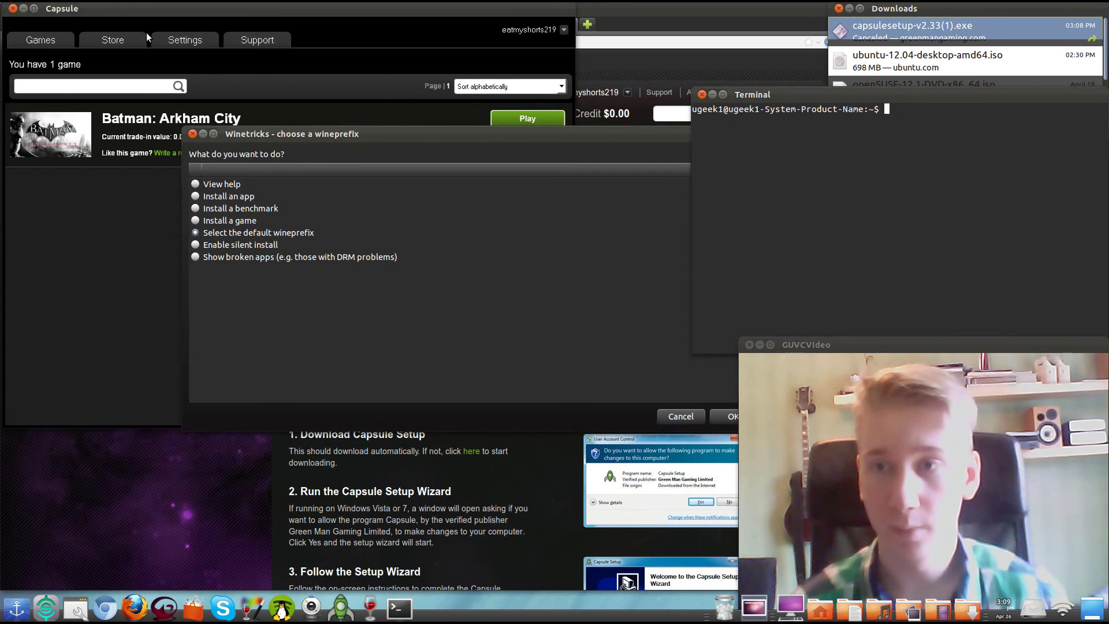
{"action": "left_click", "coordinate": [702, 94]}
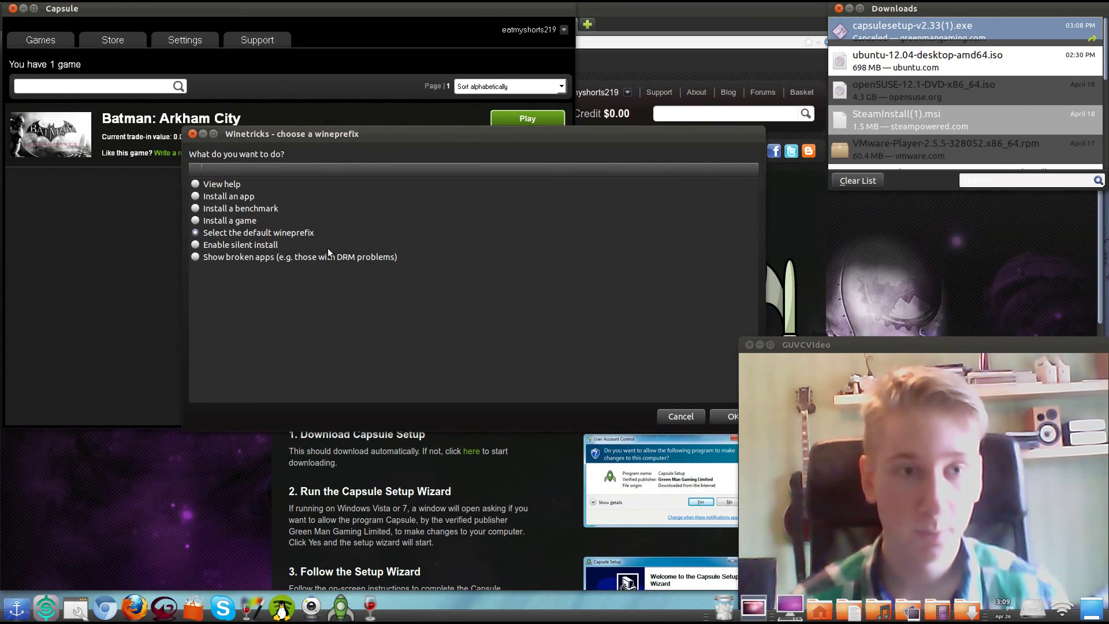
{"action": "left_click", "coordinate": [722, 416]}
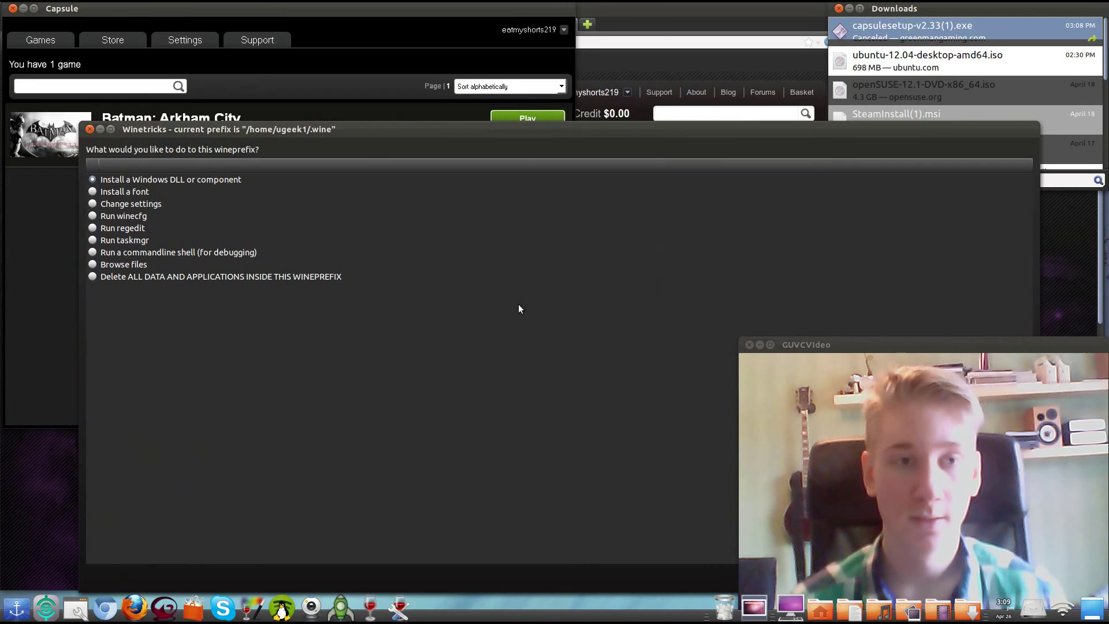
Unmaximize and shrink the Winetricks window, then choose 'Install a Windows DLL or component'.
{"action": "double_click", "coordinate": [459, 6]}
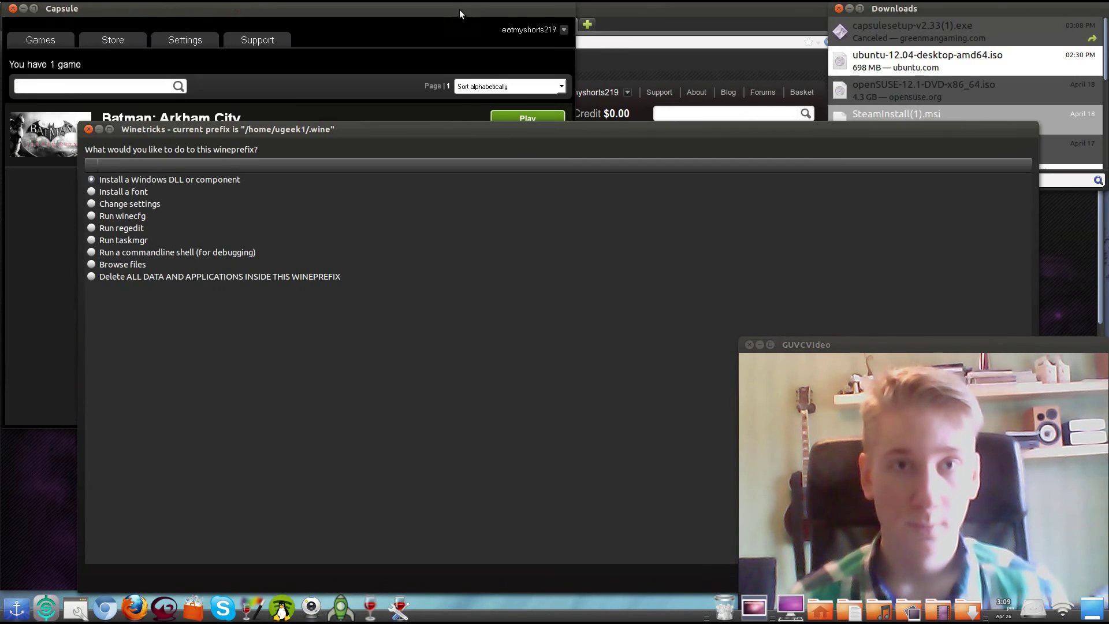
{"action": "left_click_drag", "start_coordinate": [522, 139], "coordinate": [458, 46]}
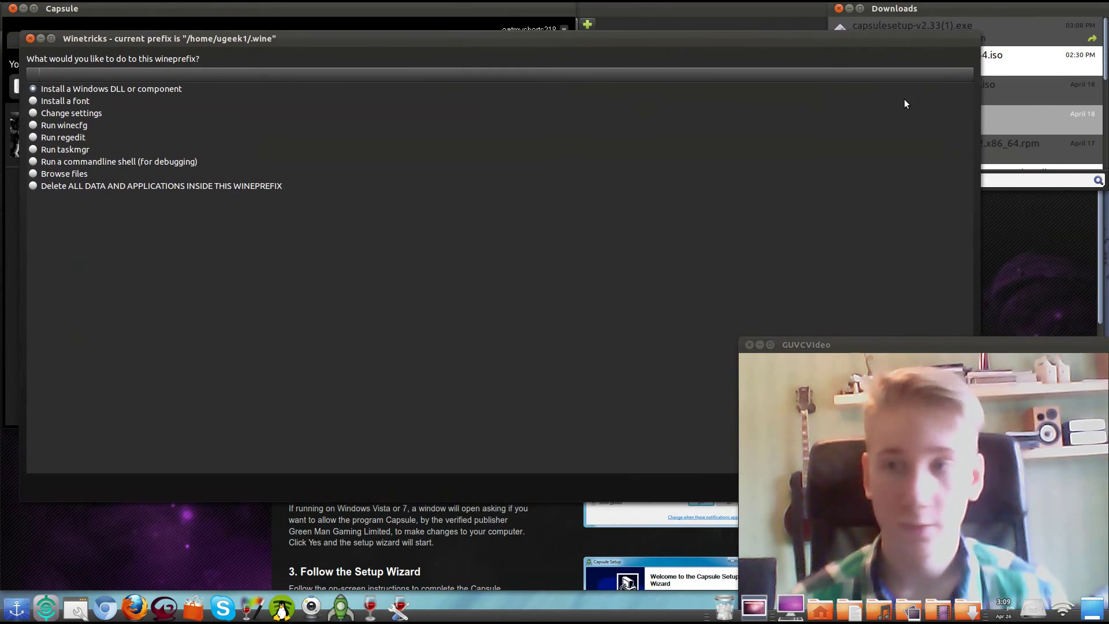
{"action": "left_click_drag", "start_coordinate": [976, 40], "coordinate": [624, 46]}
{"action": "left_click", "coordinate": [577, 489]}
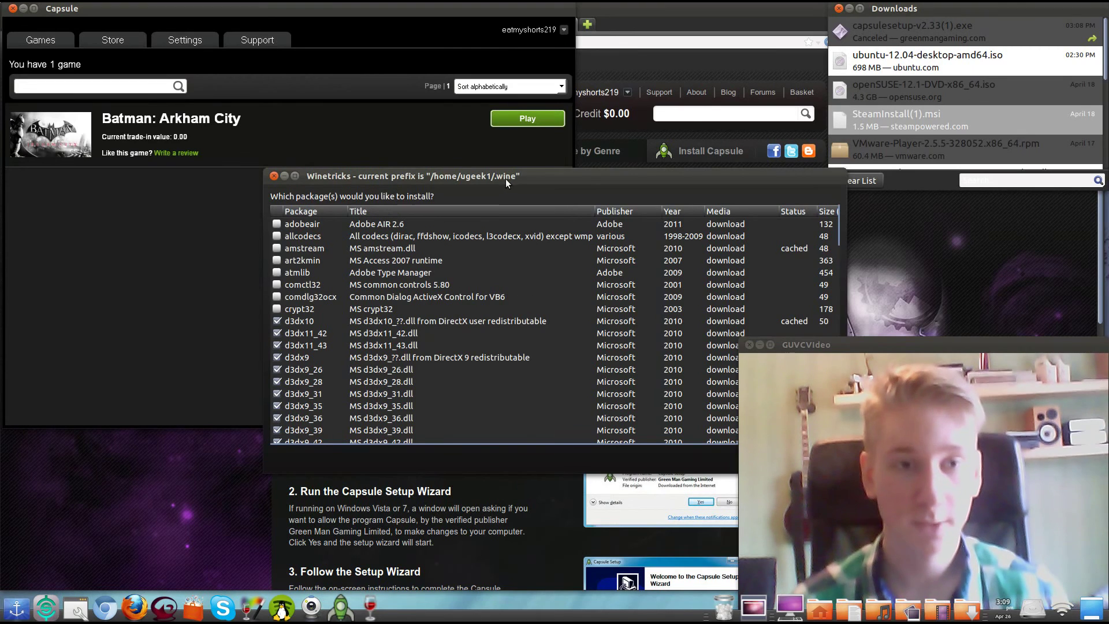
Scroll the package list, checking ticked entries like mfc42, physx, vcrun runtimes, xact and xinput.
{"action": "left_click_drag", "start_coordinate": [504, 179], "coordinate": [351, 131]}
{"action": "scroll", "coordinate": [241, 298], "scroll_direction": "down", "scroll_amount": 2}
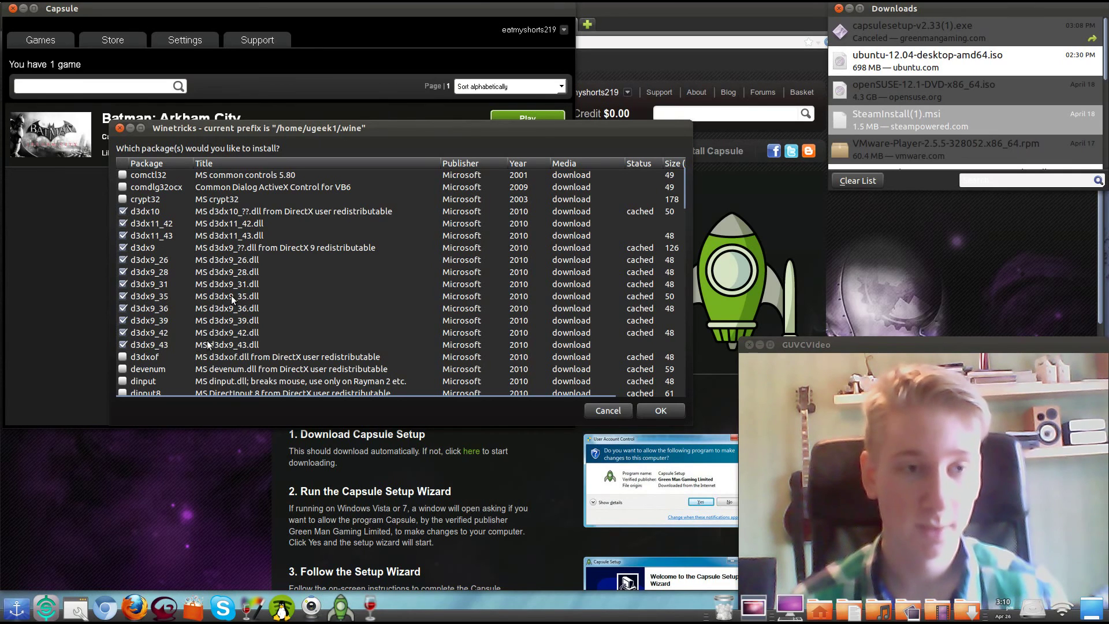
{"action": "scroll", "coordinate": [163, 335], "scroll_direction": "down", "scroll_amount": 5}
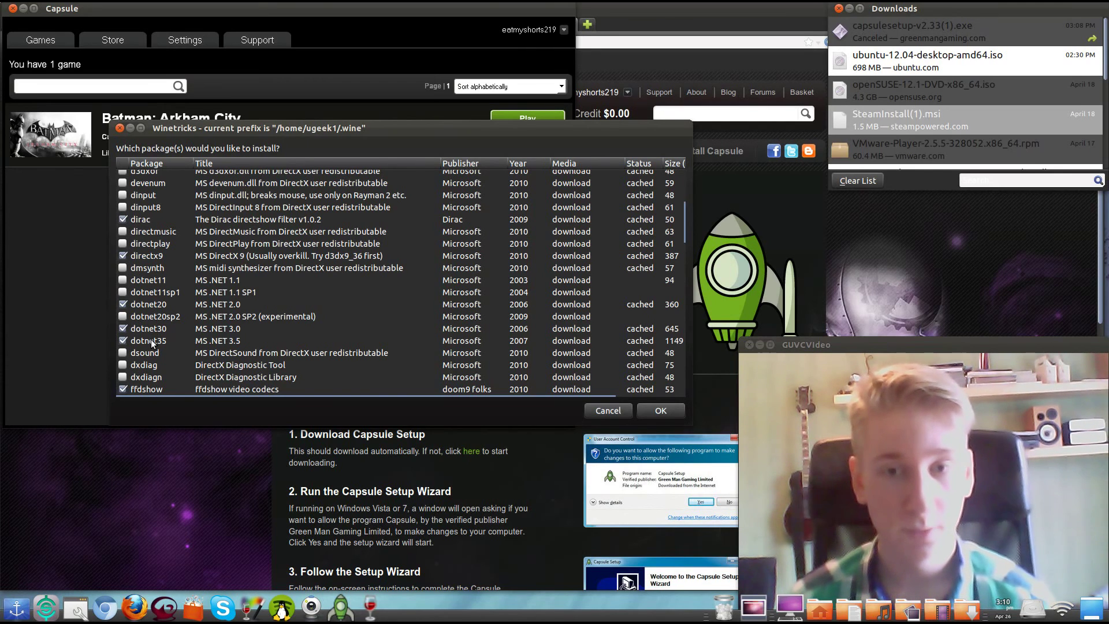
{"action": "left_click_drag", "start_coordinate": [692, 304], "coordinate": [727, 324]}
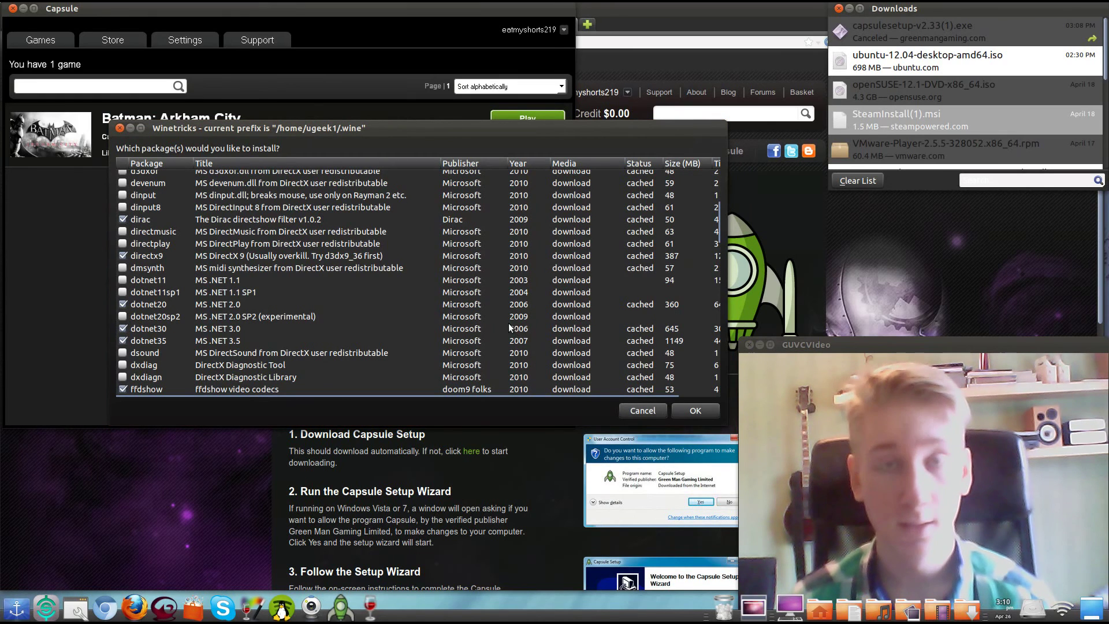
{"action": "scroll", "coordinate": [247, 337], "scroll_direction": "down", "scroll_amount": 2}
{"action": "scroll", "coordinate": [248, 330], "scroll_direction": "down", "scroll_amount": 5}
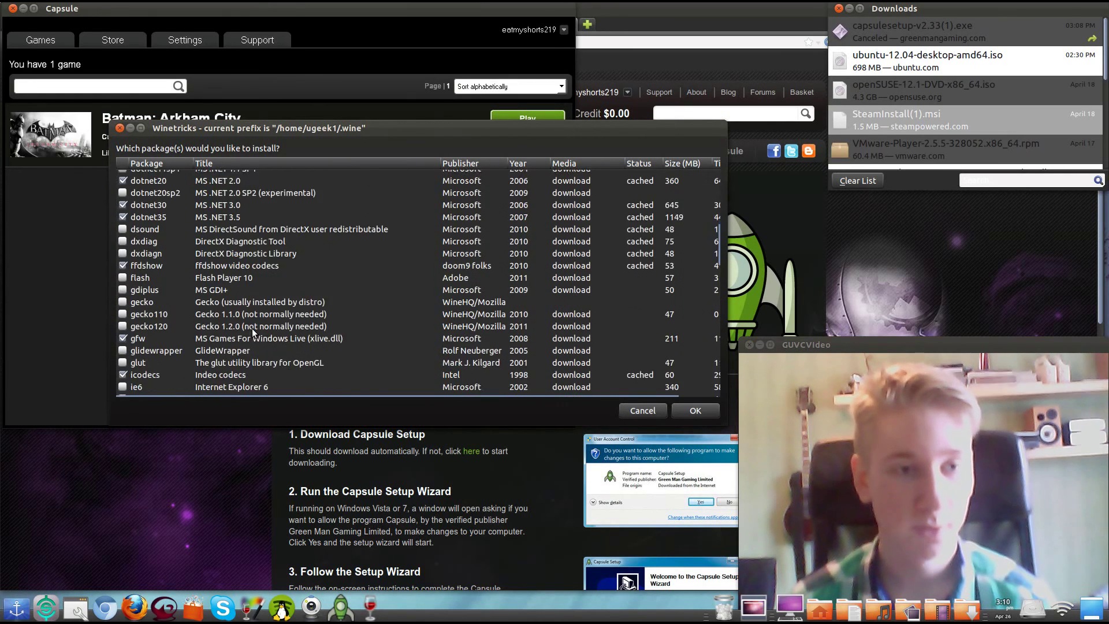
{"action": "scroll", "coordinate": [149, 312], "scroll_direction": "down", "scroll_amount": 3}
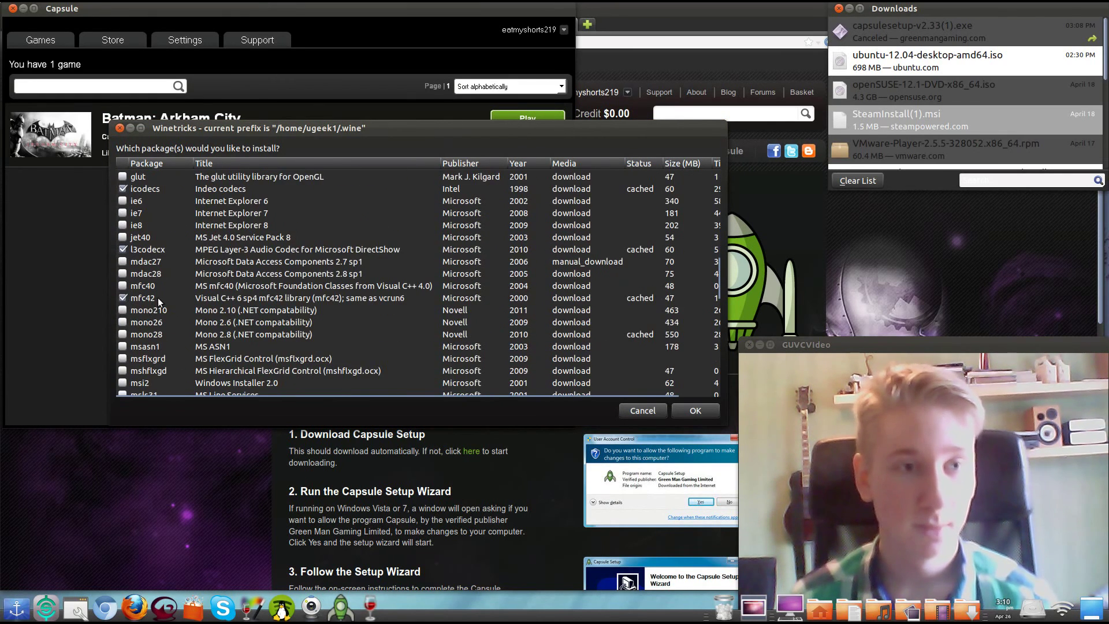
{"action": "scroll", "coordinate": [156, 300], "scroll_direction": "down", "scroll_amount": 4}
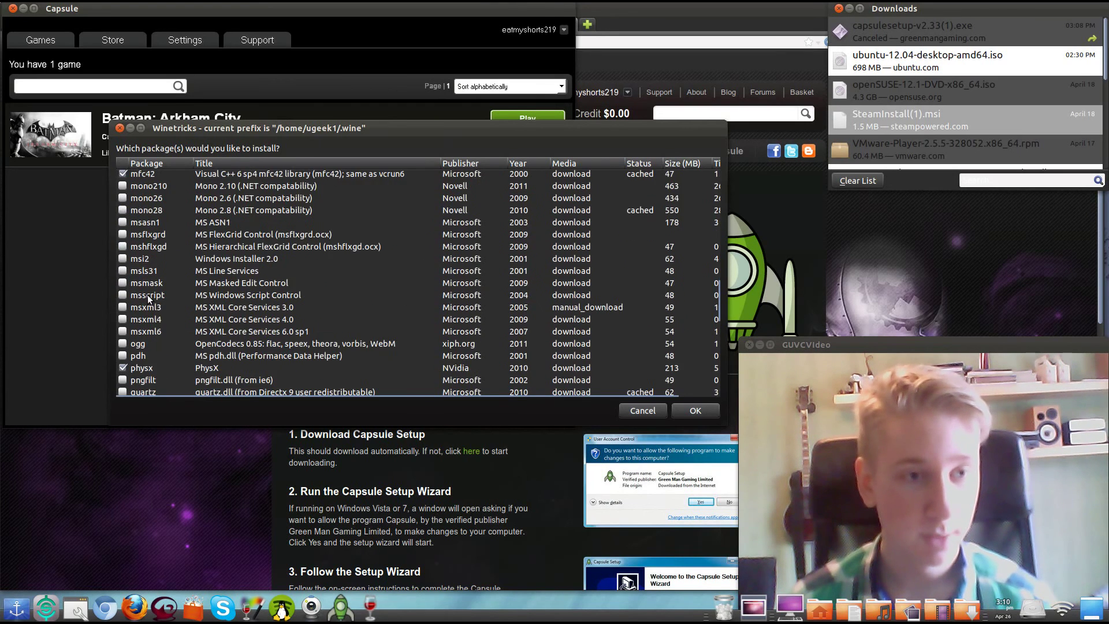
{"action": "scroll", "coordinate": [149, 298], "scroll_direction": "down", "scroll_amount": 5}
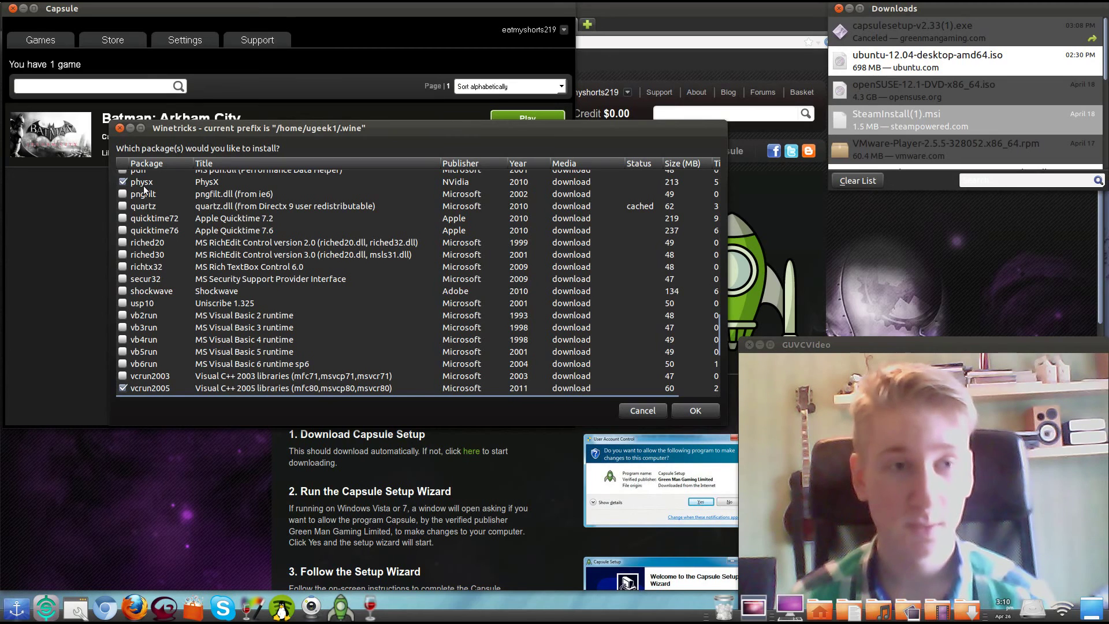
{"action": "scroll", "coordinate": [222, 336], "scroll_direction": "down", "scroll_amount": 3}
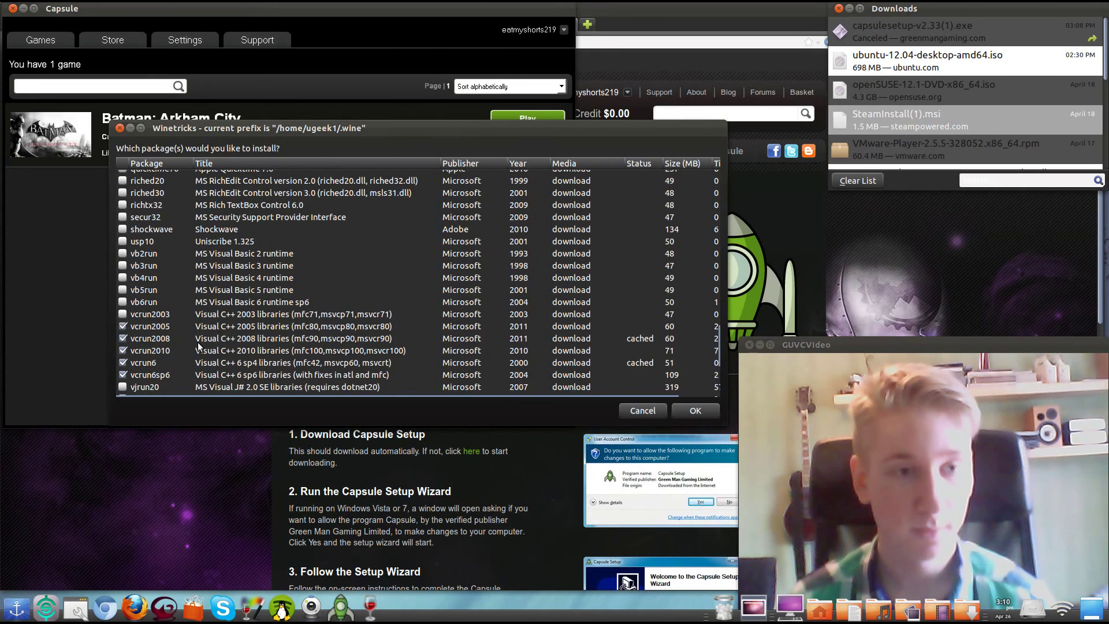
{"action": "scroll", "coordinate": [199, 345], "scroll_direction": "down", "scroll_amount": 1}
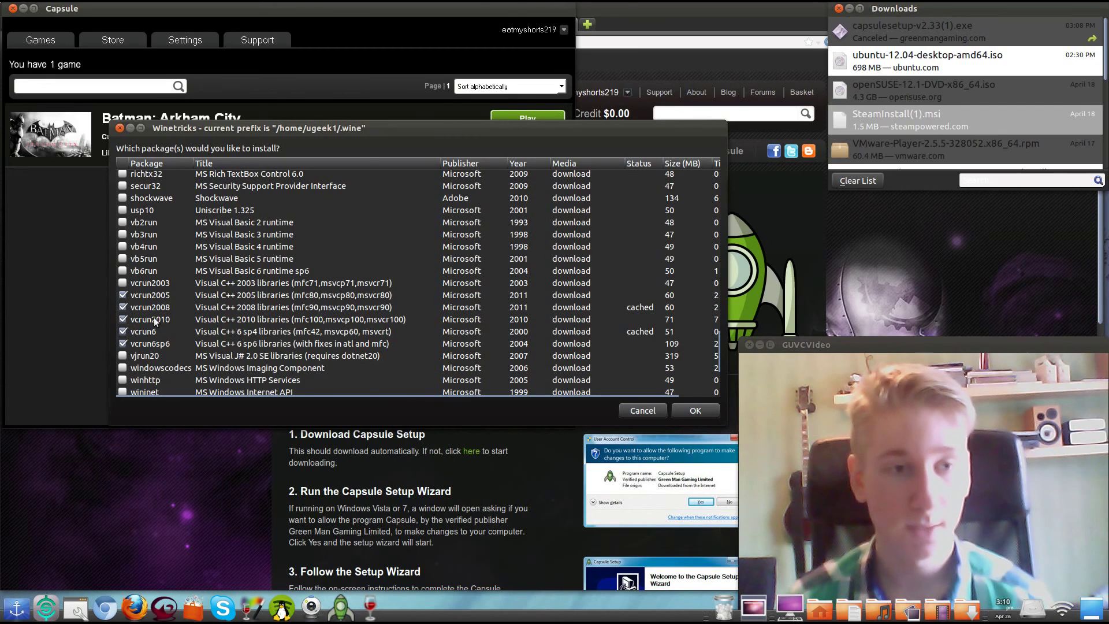
{"action": "scroll", "coordinate": [179, 320], "scroll_direction": "down", "scroll_amount": 5}
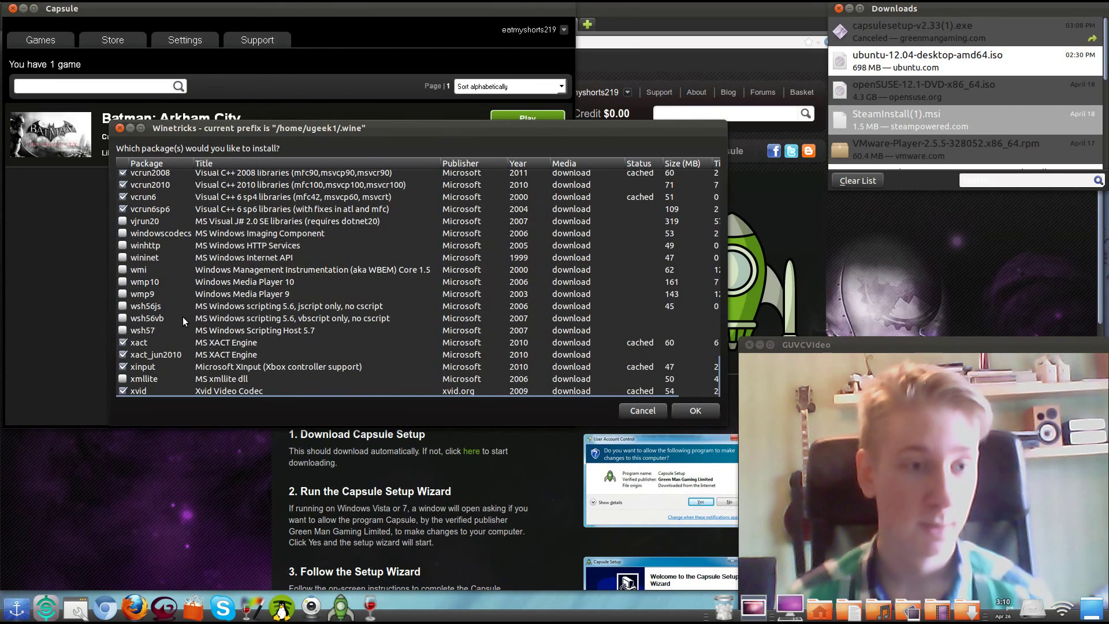
Close the Winetricks package list, prefix options and wineprefix chooser windows.
{"action": "left_click", "coordinate": [119, 128]}
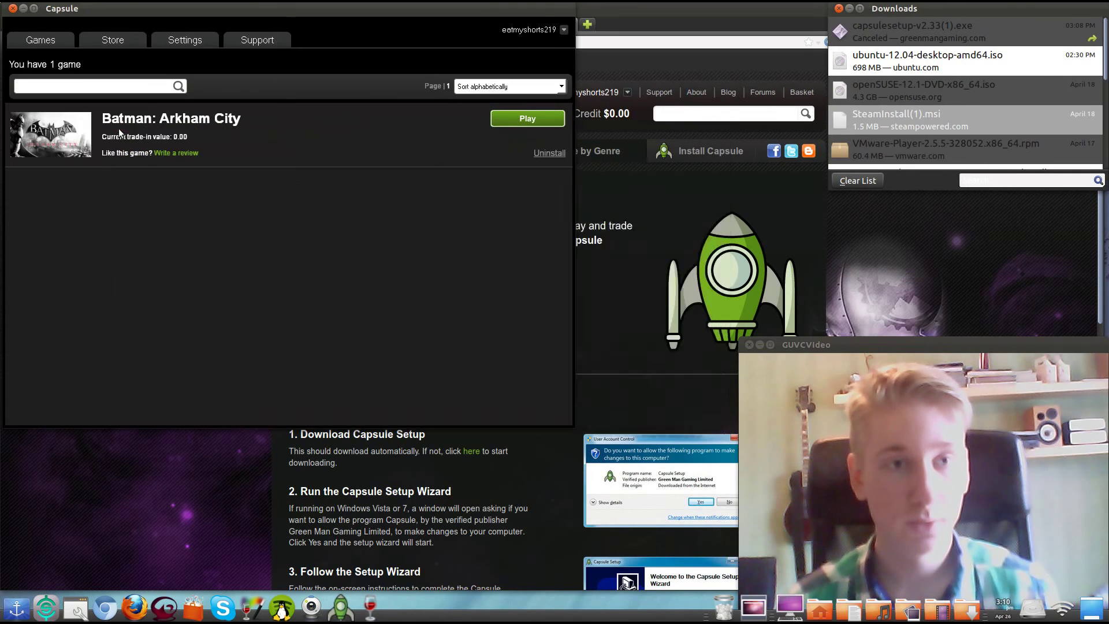
{"action": "left_click", "coordinate": [274, 177]}
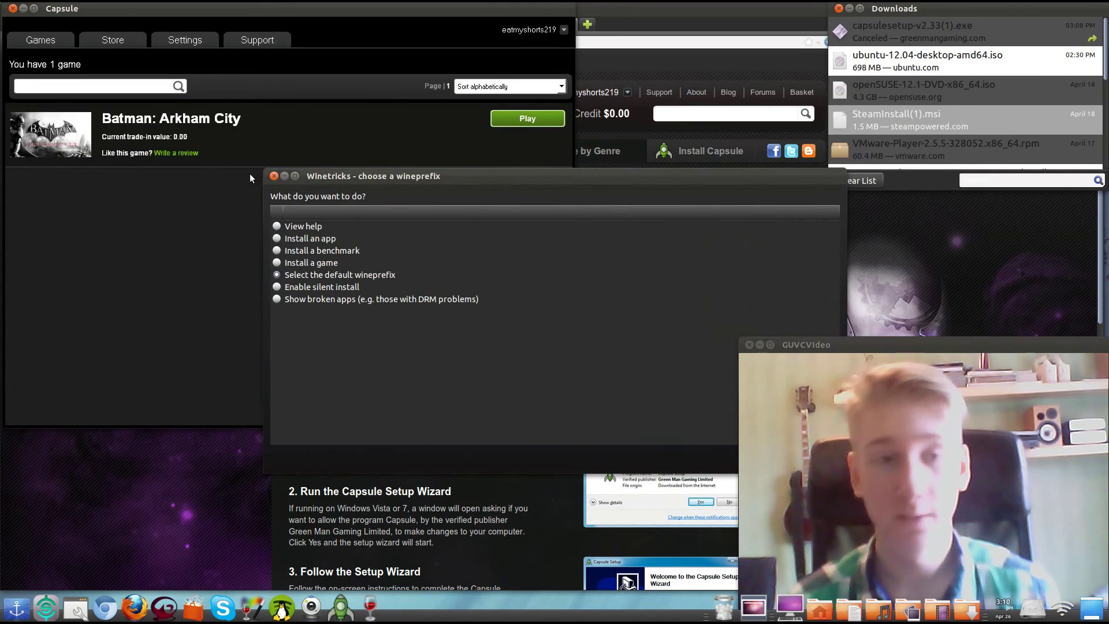
{"action": "left_click", "coordinate": [274, 177]}
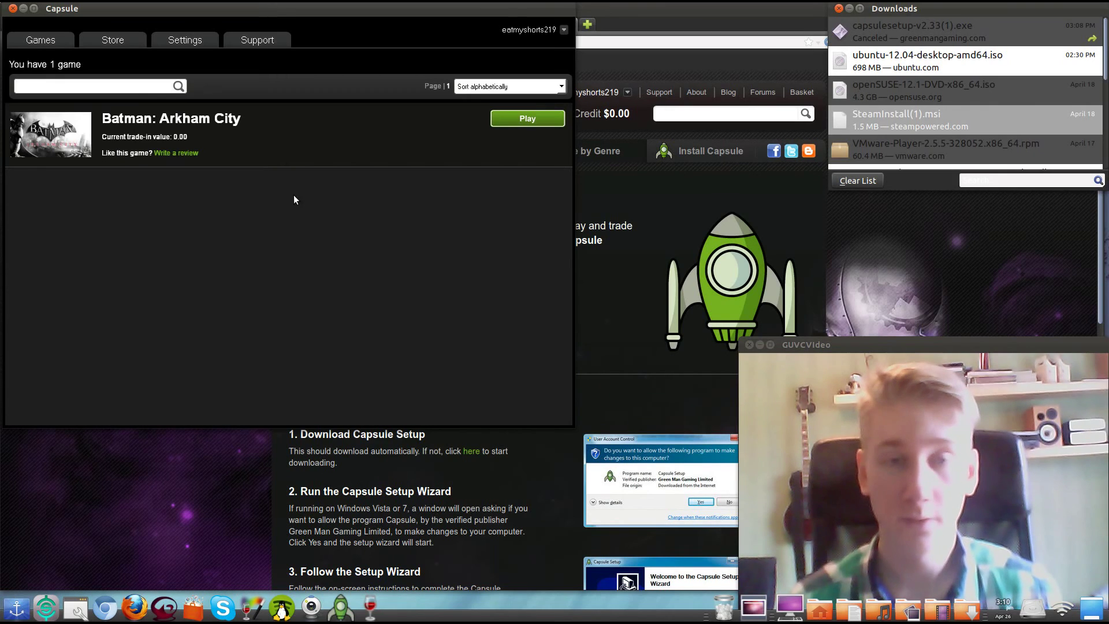
{"action": "mouse_move", "coordinate": [566, 136]}
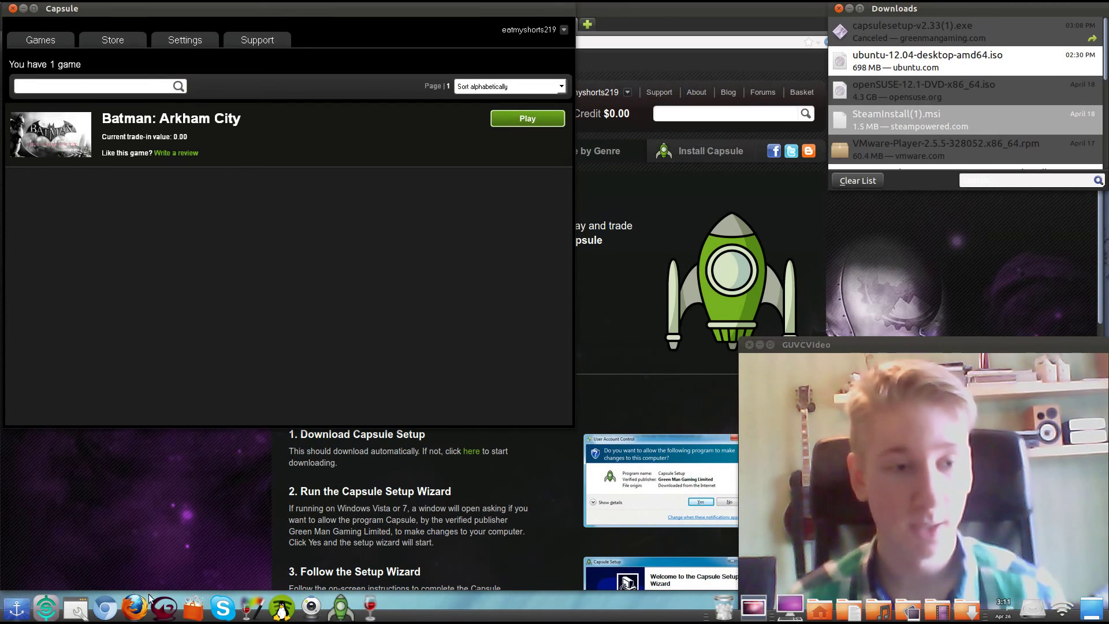
Enable the Ubuntu Unity Plugin under Desktop in CompizConfig Settings Manager, ignoring its binding conflicts.
{"action": "left_click", "coordinate": [75, 606]}
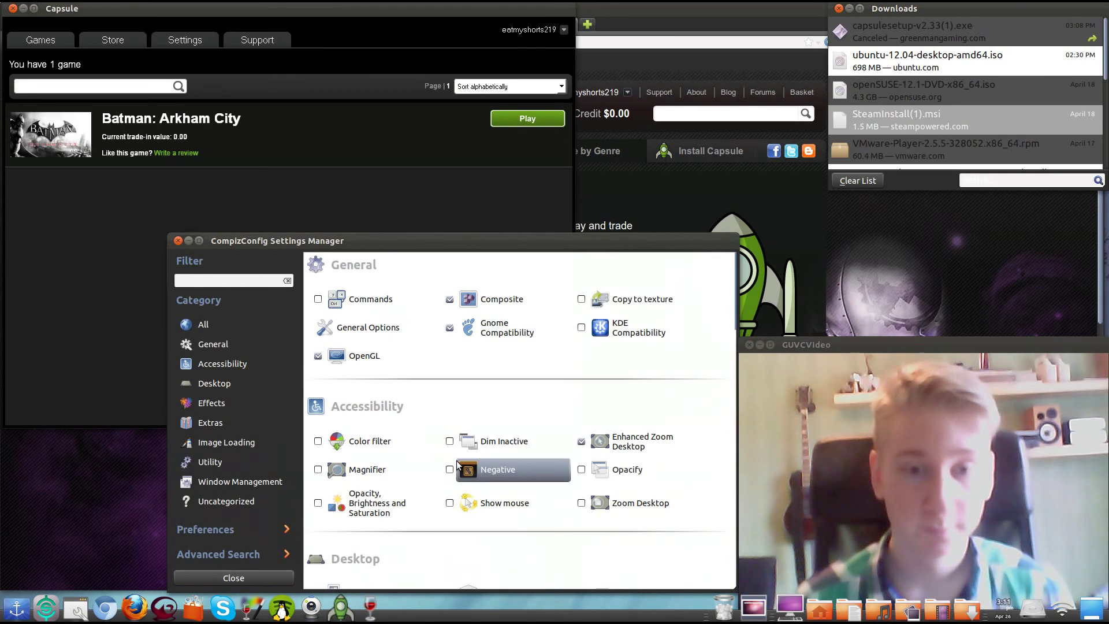
{"action": "scroll", "coordinate": [456, 464], "scroll_direction": "down", "scroll_amount": 3}
{"action": "left_click", "coordinate": [449, 489]}
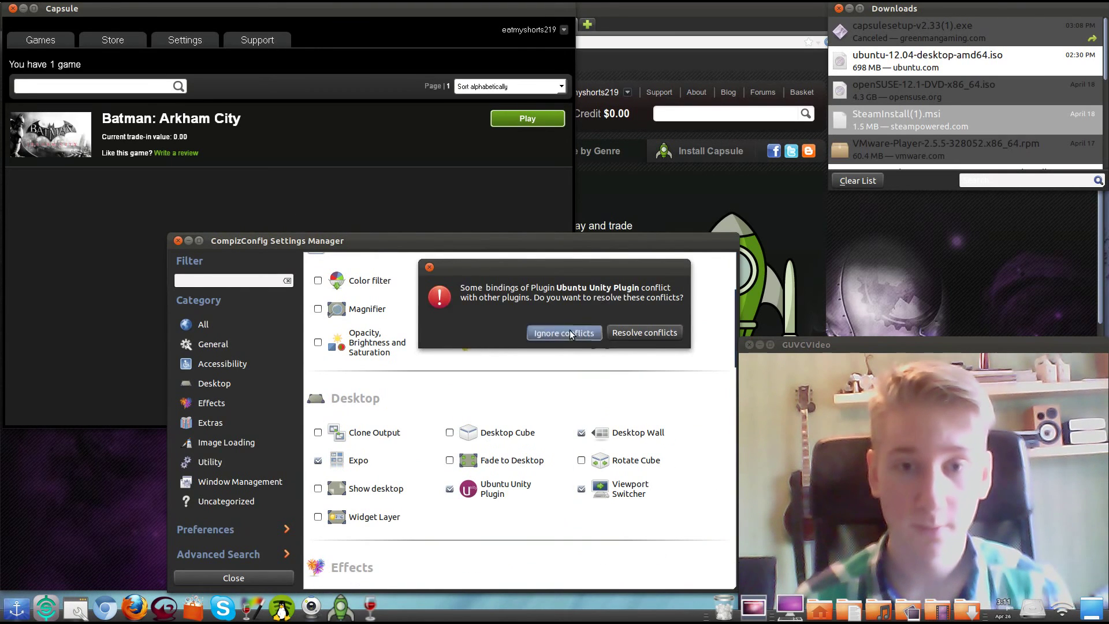
{"action": "left_click", "coordinate": [570, 331]}
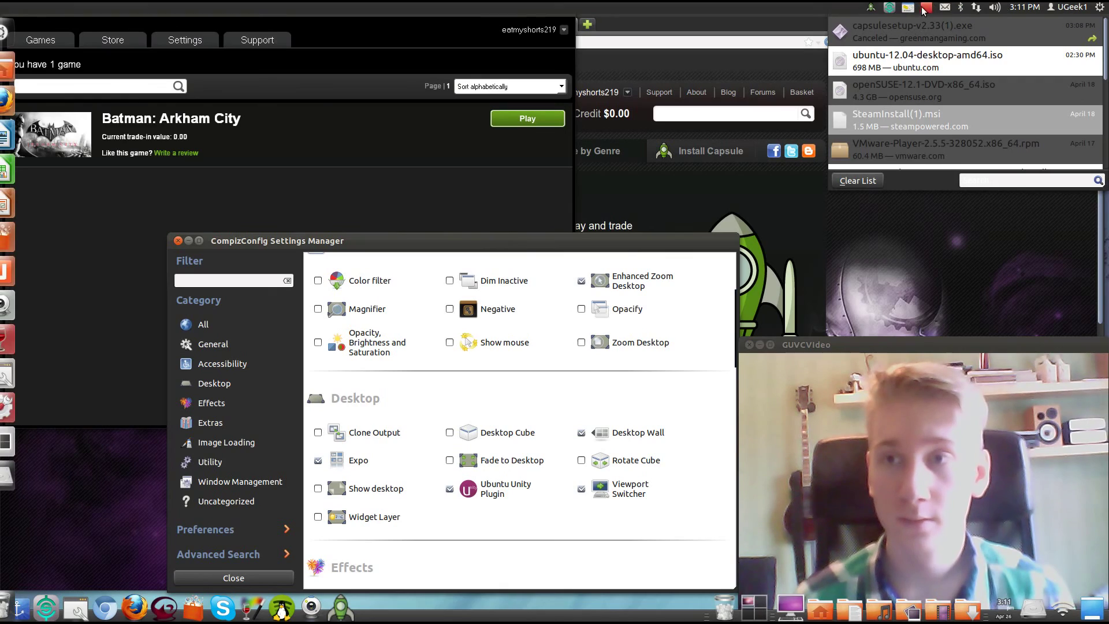
{"action": "left_click", "coordinate": [925, 8]}
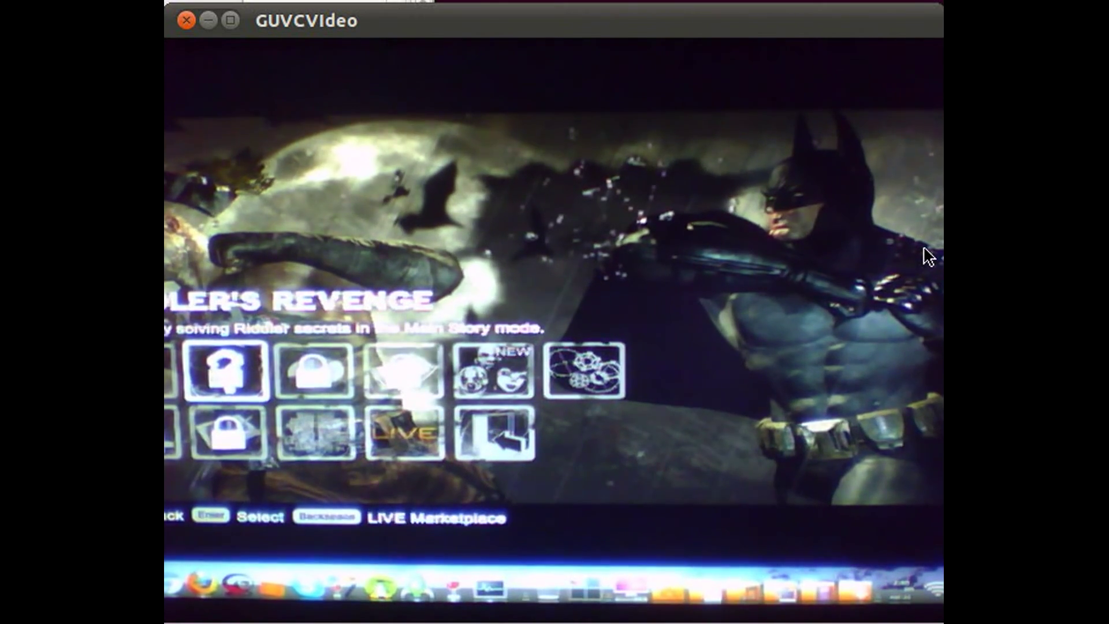